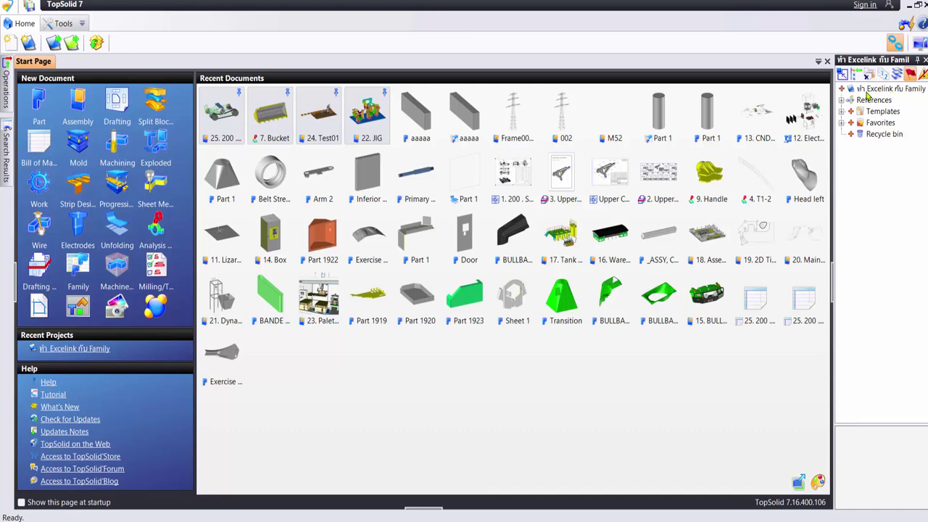
# Add Part 1 to the project with New > Part and start Sketch 1 with the Contour command
pyautogui.rightClick(880, 88)
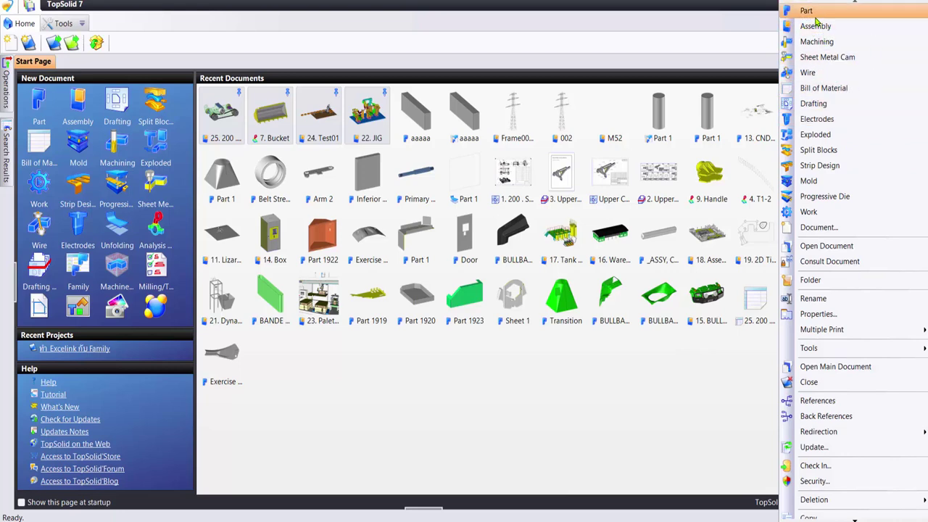
pyautogui.click(808, 11)
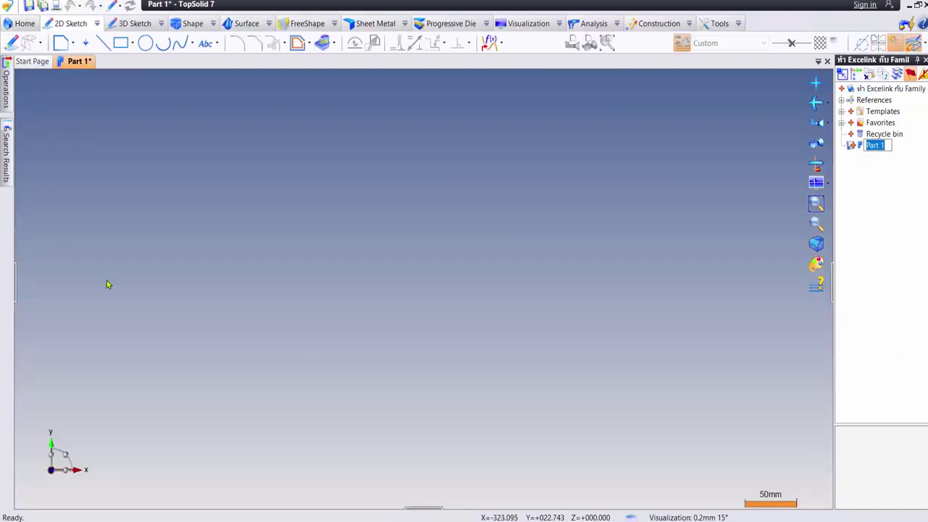
pyautogui.rightClick(336, 182)
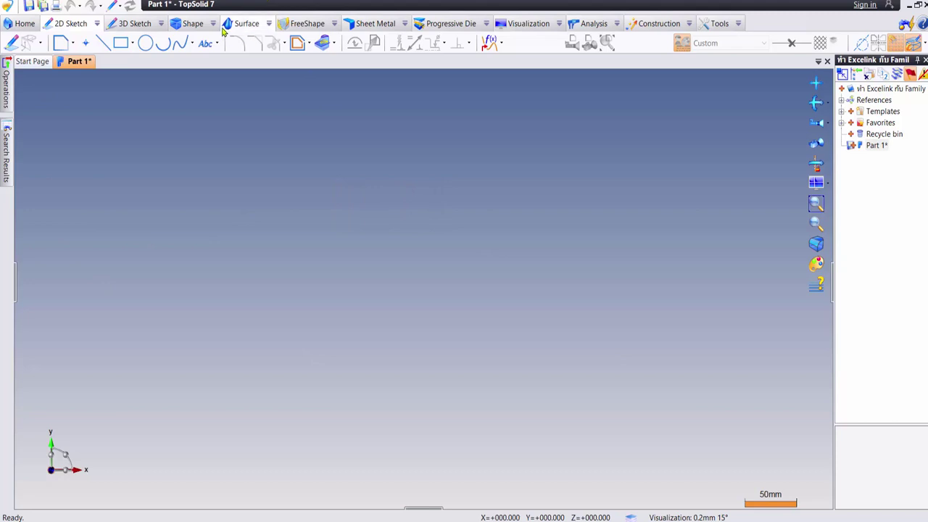
pyautogui.rightClick(285, 168)
pyautogui.click(323, 171)
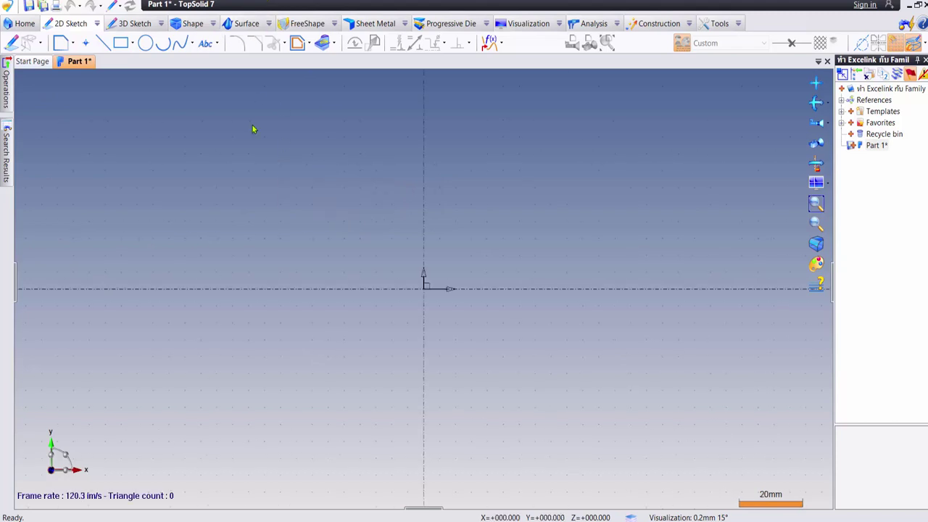
# Draw a two-corner rectangle starting at (-50,35) in the sketch
pyautogui.click(120, 42)
pyautogui.click(86, 127)
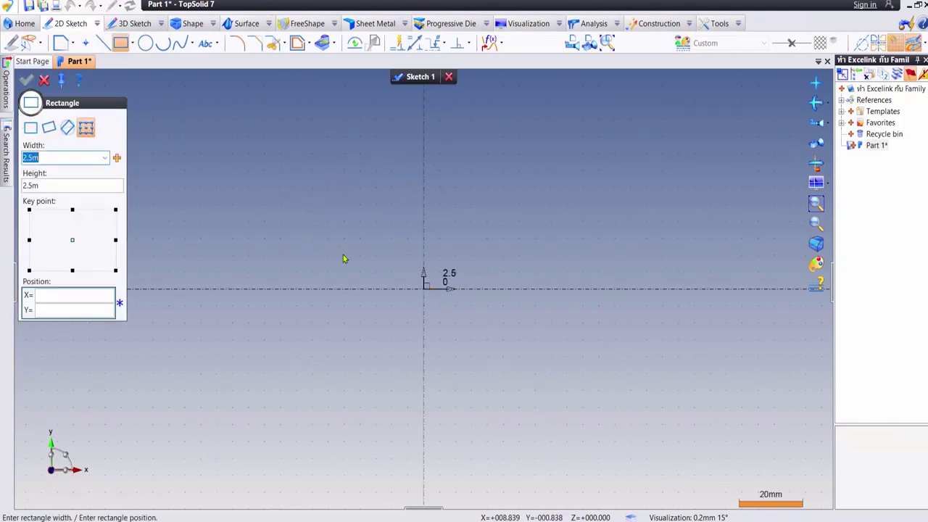
pyautogui.click(30, 127)
pyautogui.click(263, 171)
pyautogui.click(584, 421)
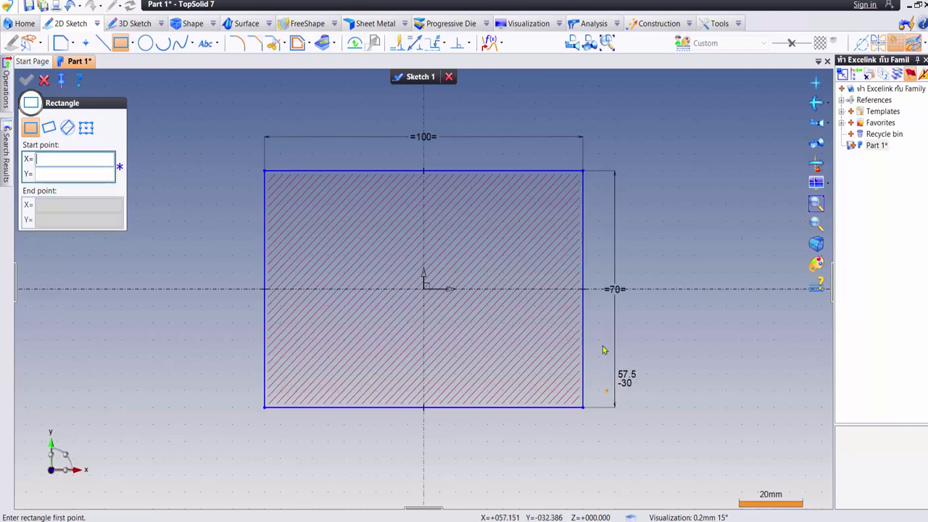
pyautogui.press('Escape')
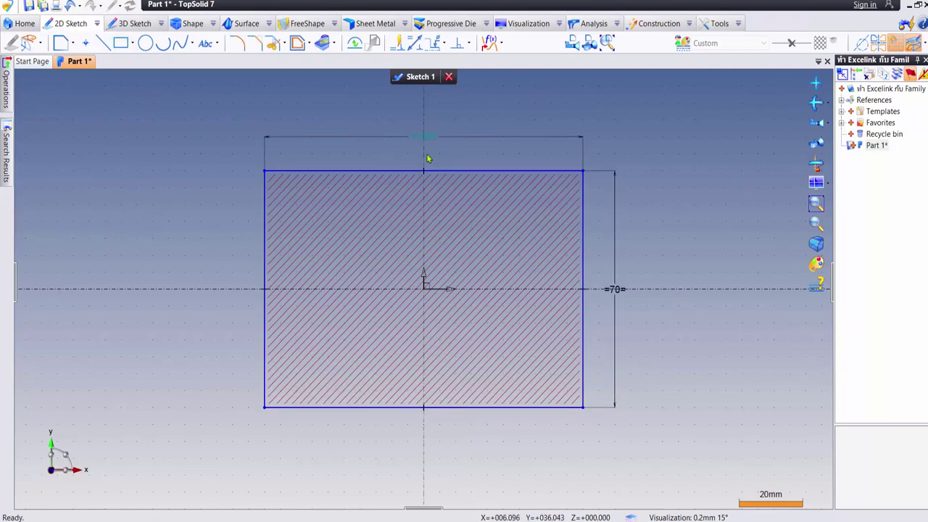
# Turn the rectangle's width and height into parameters a=100 and b=100
pyautogui.doubleClick(424, 136)
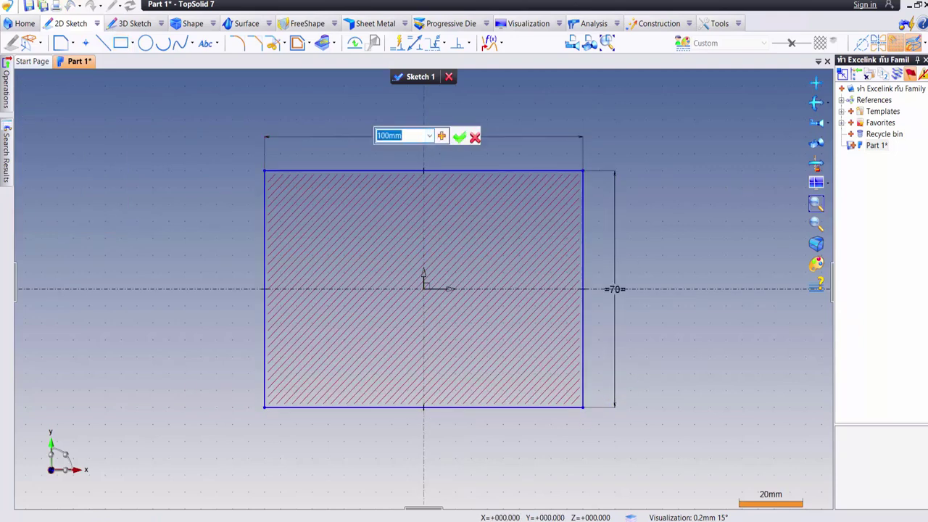
pyautogui.write('a=1')
pyautogui.press('Return')
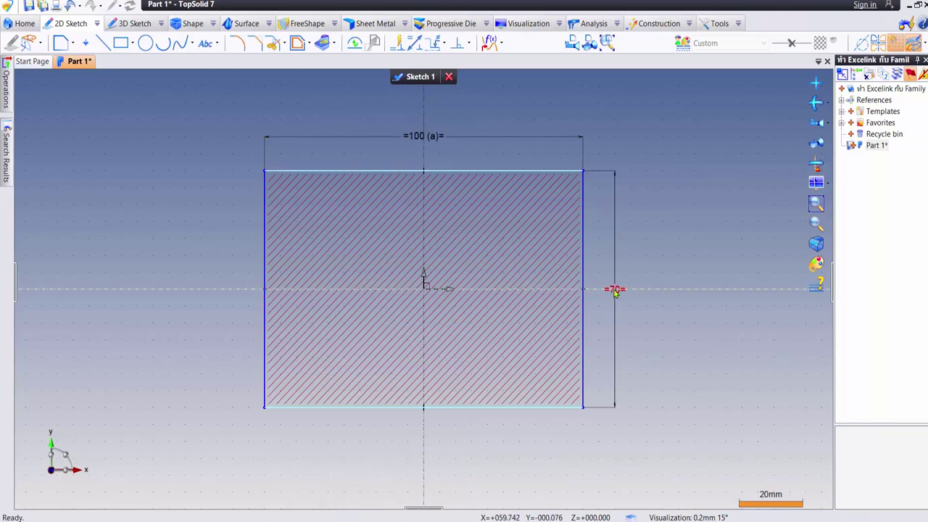
pyautogui.doubleClick(613, 288)
pyautogui.write('b=')
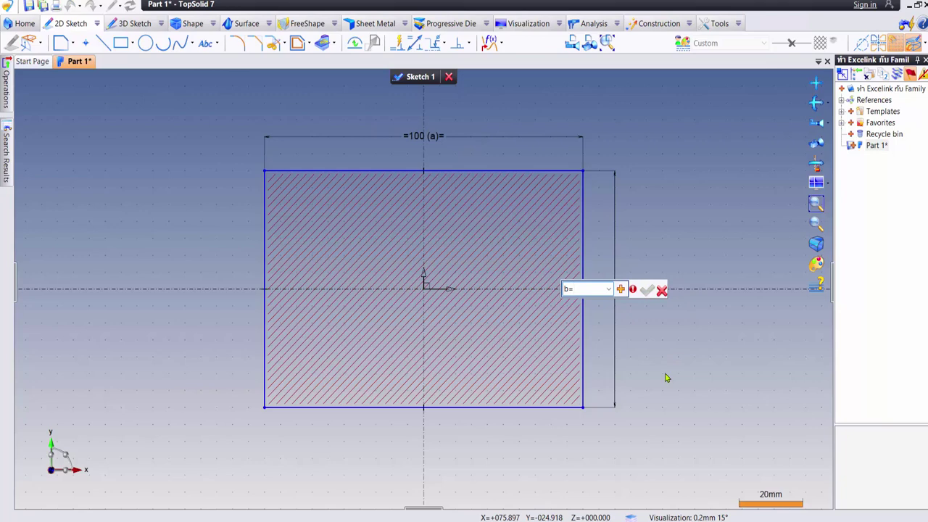
pyautogui.write('100')
pyautogui.press('Return')
# Extrude Sketch 1 with length c=50 to form the box solid
pyautogui.rightClick(171, 105)
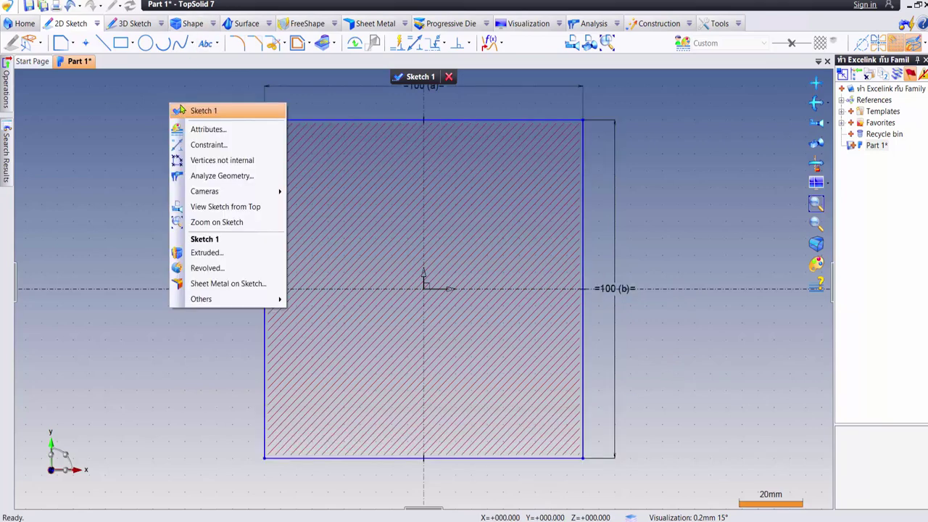
pyautogui.click(192, 24)
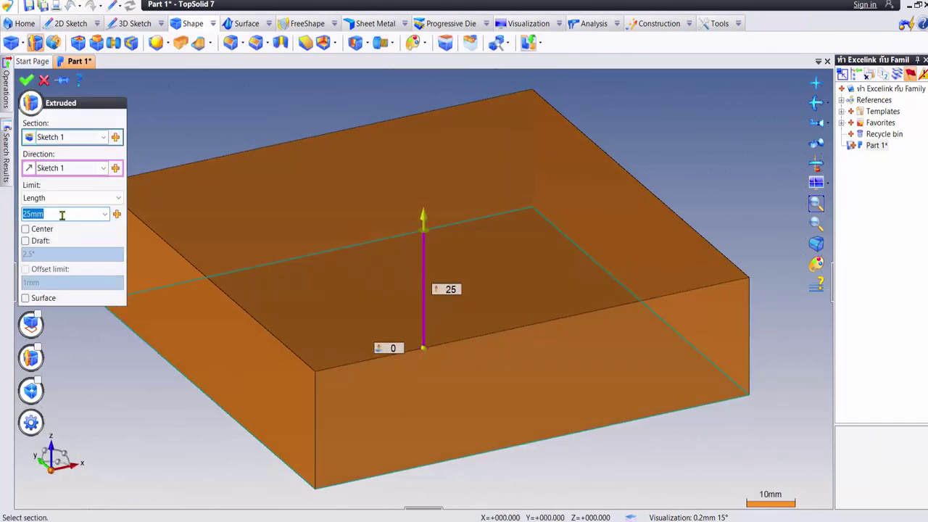
pyautogui.write('c=')
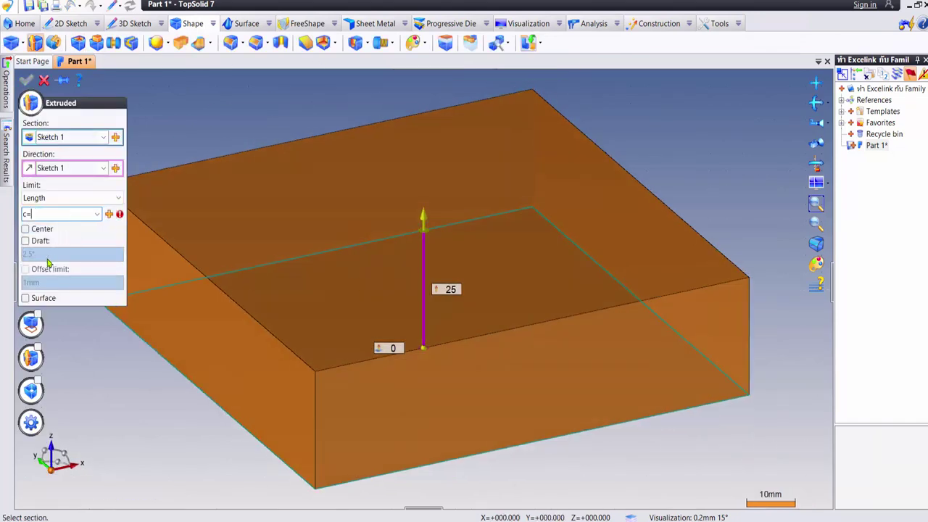
pyautogui.write('50')
pyautogui.press('Return')
pyautogui.scroll(-3, 377, 242)
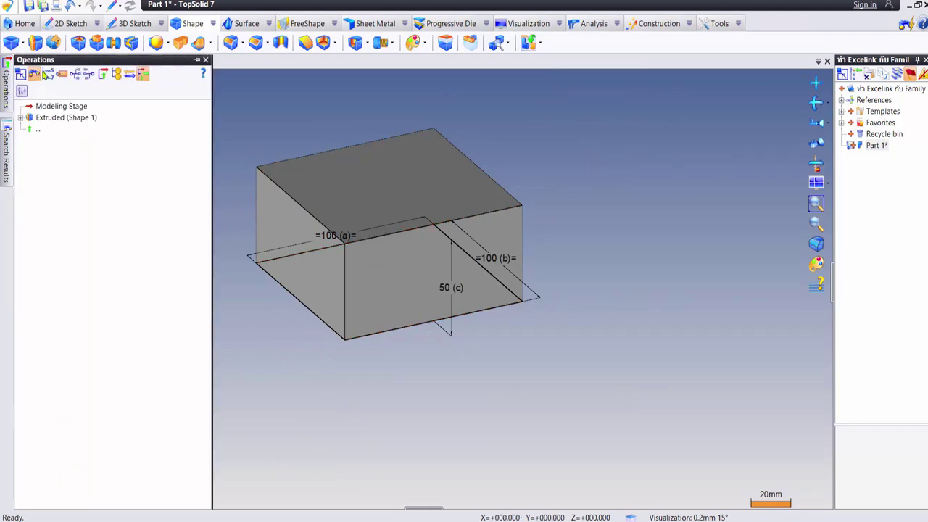
# Show the Entities panel with Parameters a, b, c expanded and save Part 1
pyautogui.rightClick(46, 68)
pyautogui.click(73, 135)
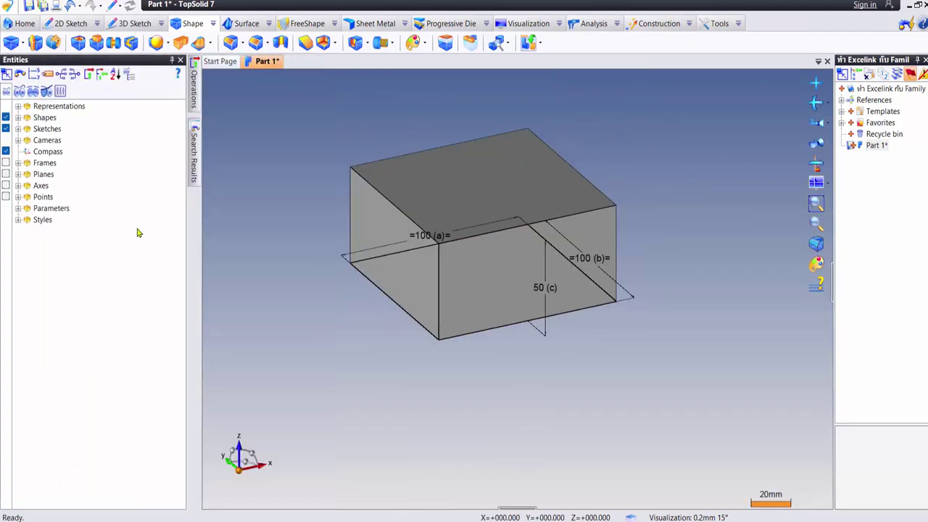
pyautogui.click(18, 208)
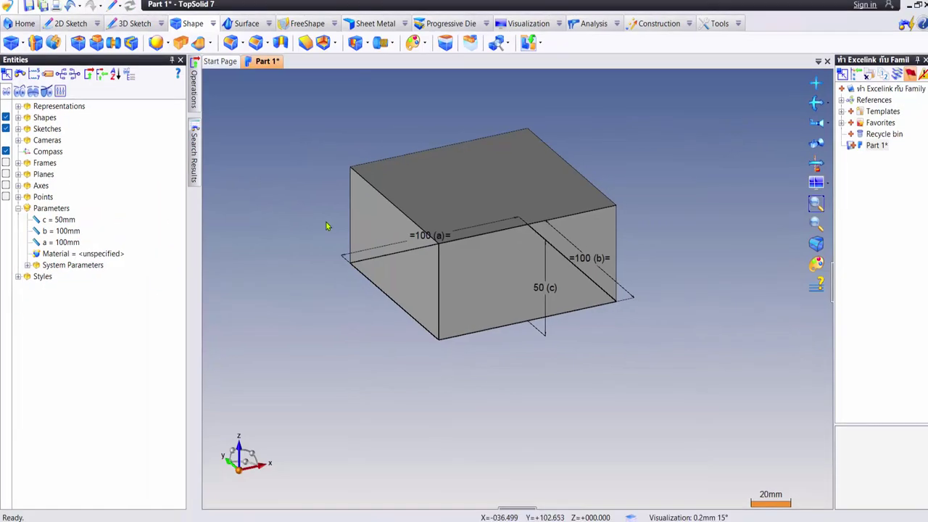
pyautogui.click(29, 4)
pyautogui.rightClick(265, 64)
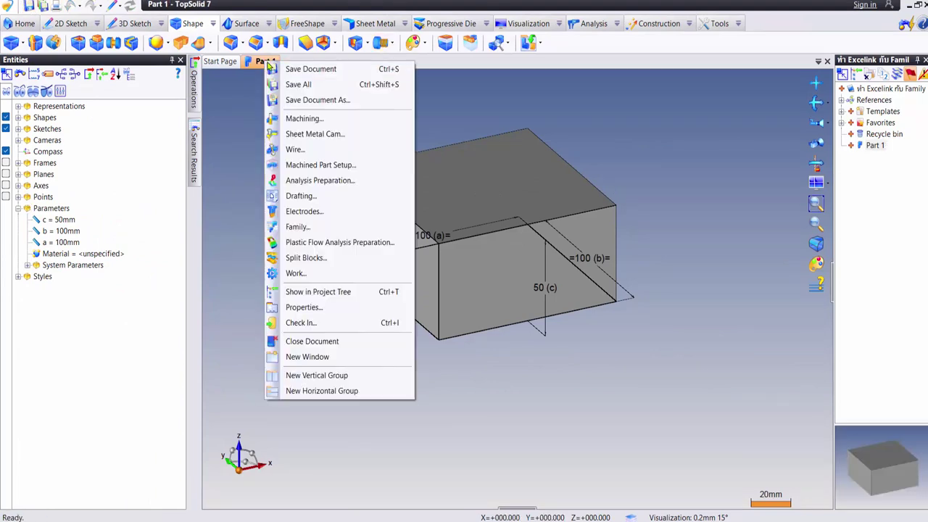
# Create a Blank Template family document from Part 1 and save it
pyautogui.click(309, 229)
pyautogui.click(279, 187)
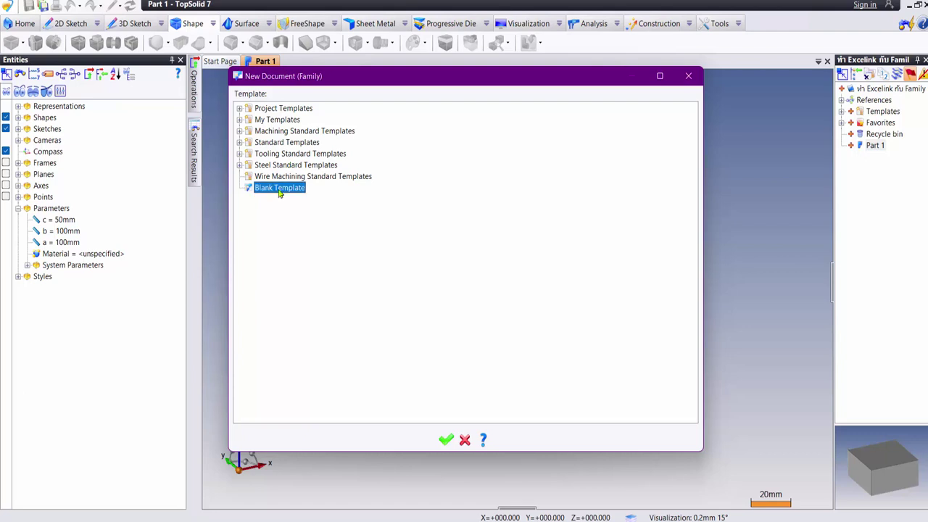
pyautogui.click(445, 440)
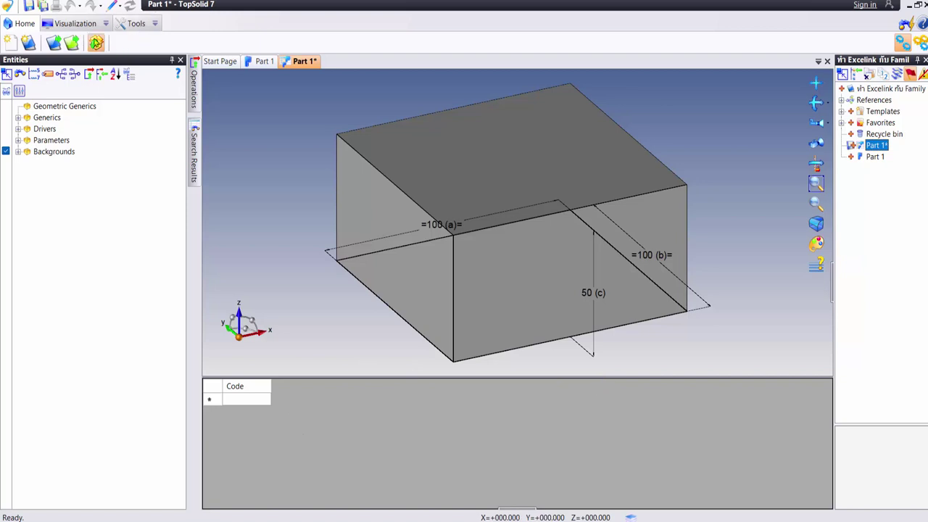
pyautogui.click(29, 6)
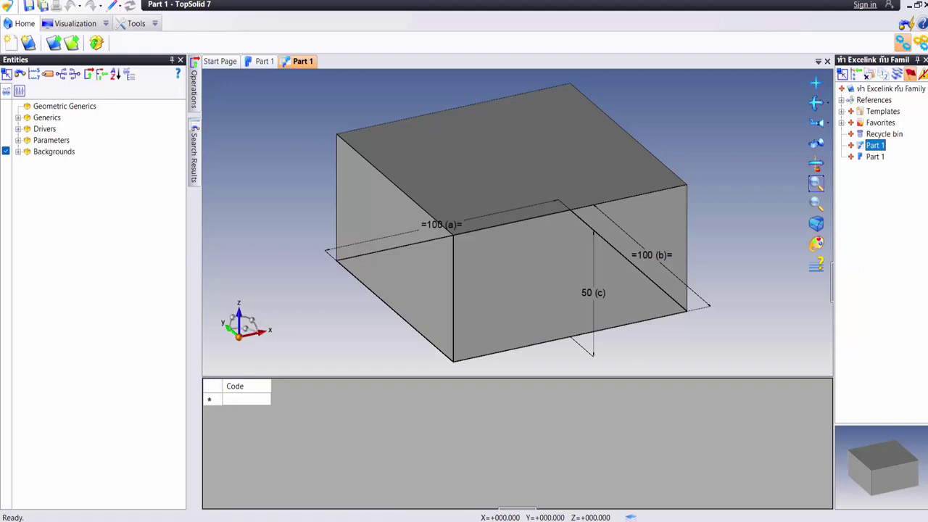
# Launch Excel 2013 from Windows search and open a blank workbook
pyautogui.click(105, 422)
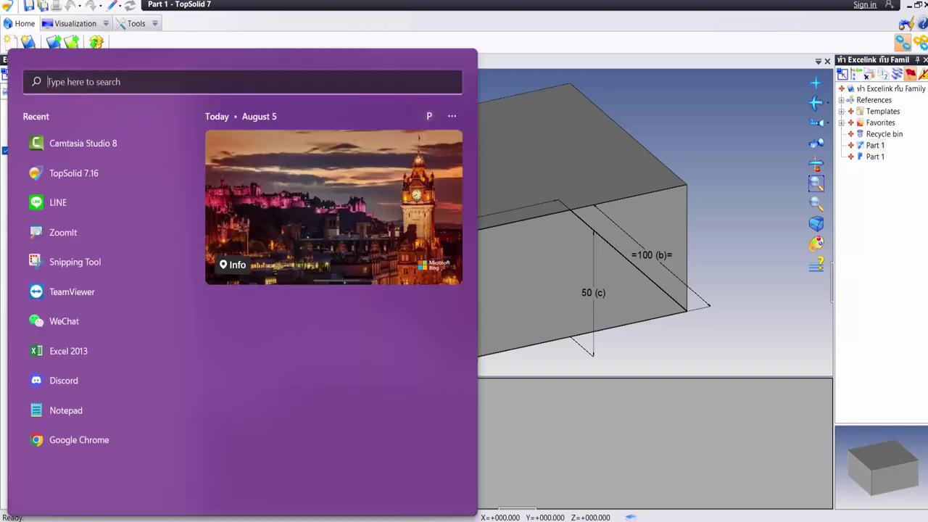
pyautogui.write('excel 2013')
pyautogui.press('Return')
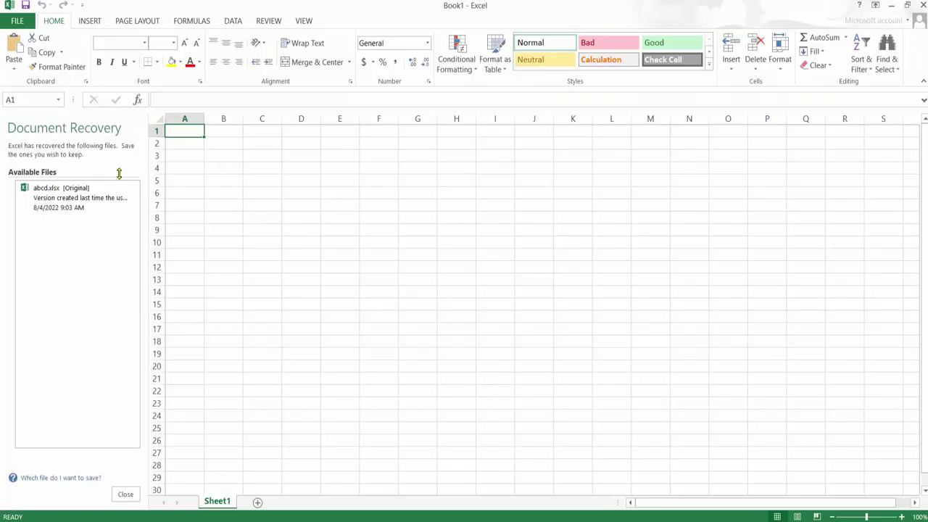
pyautogui.doubleClick(182, 134)
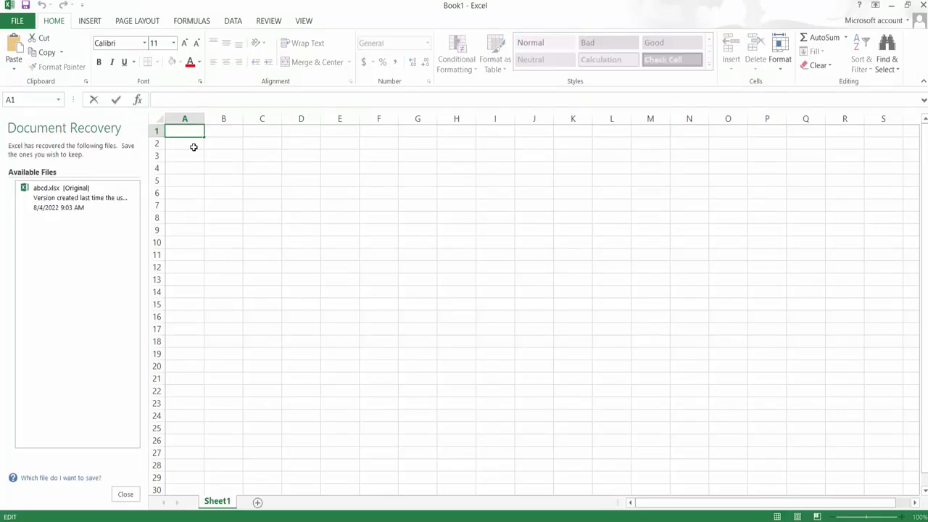
pyautogui.press('Escape')
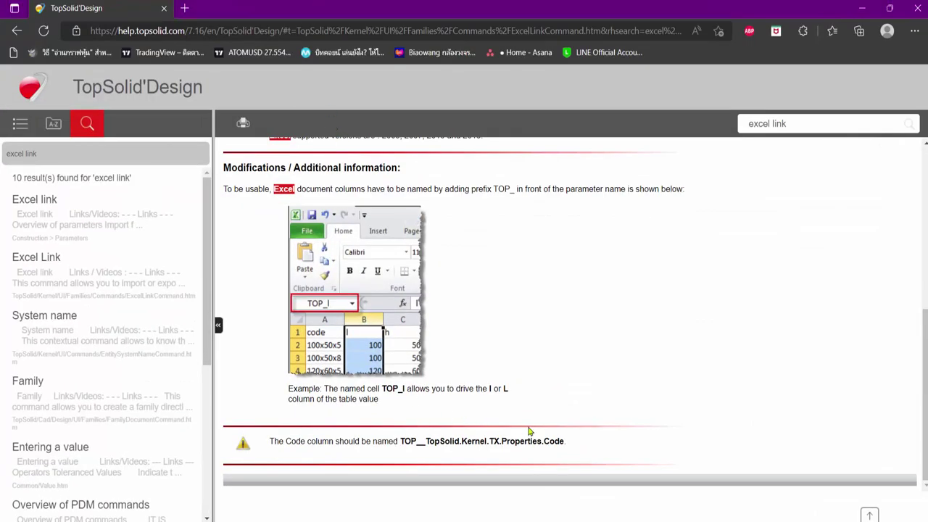
# Copy the column name TOP__TopSolid.Kernel.TX.Properties.Code from the help page, then minimize the browser
pyautogui.moveTo(573, 446); pyautogui.dragTo(407, 443)
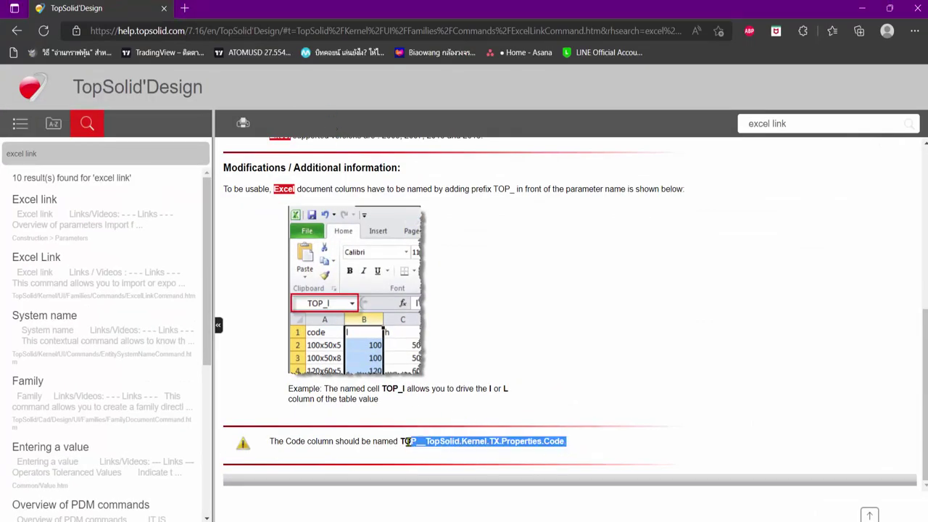
pyautogui.moveTo(482, 441)
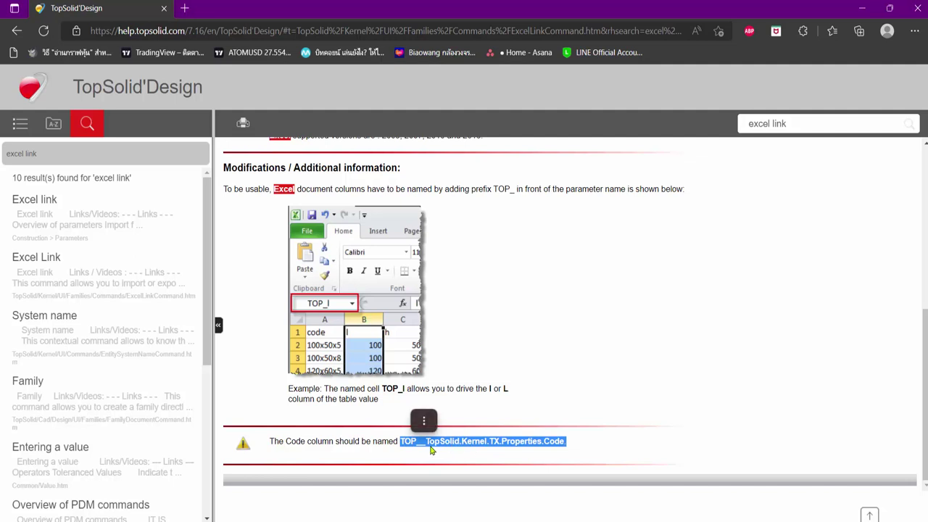
pyautogui.click(566, 452)
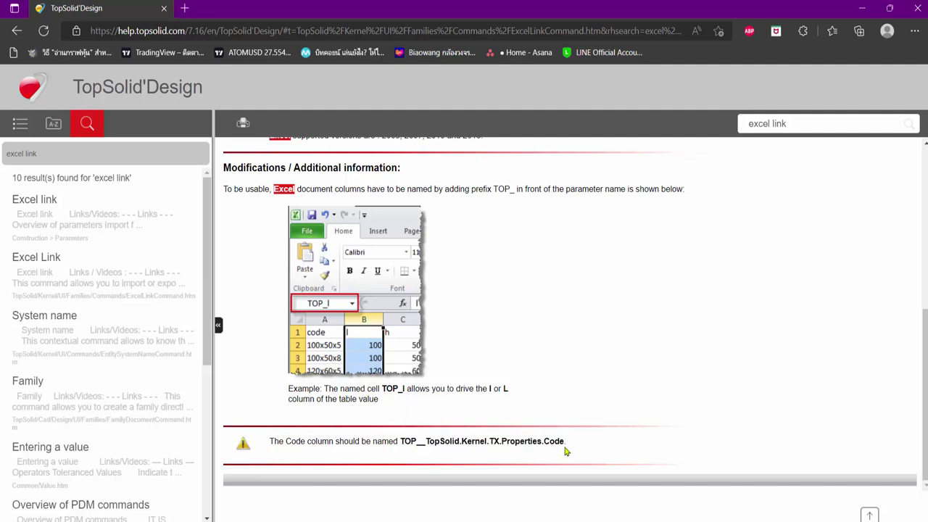
pyautogui.moveTo(563, 442); pyautogui.dragTo(397, 445)
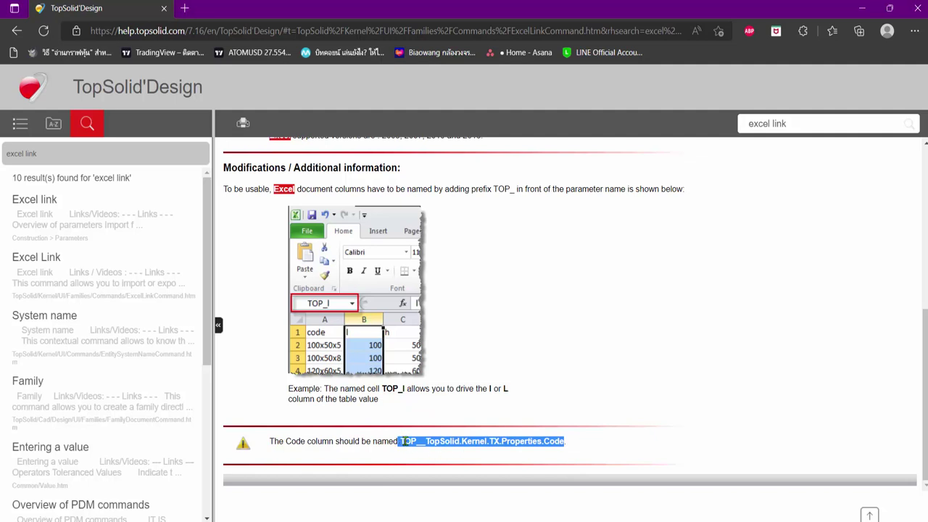
pyautogui.click(403, 442)
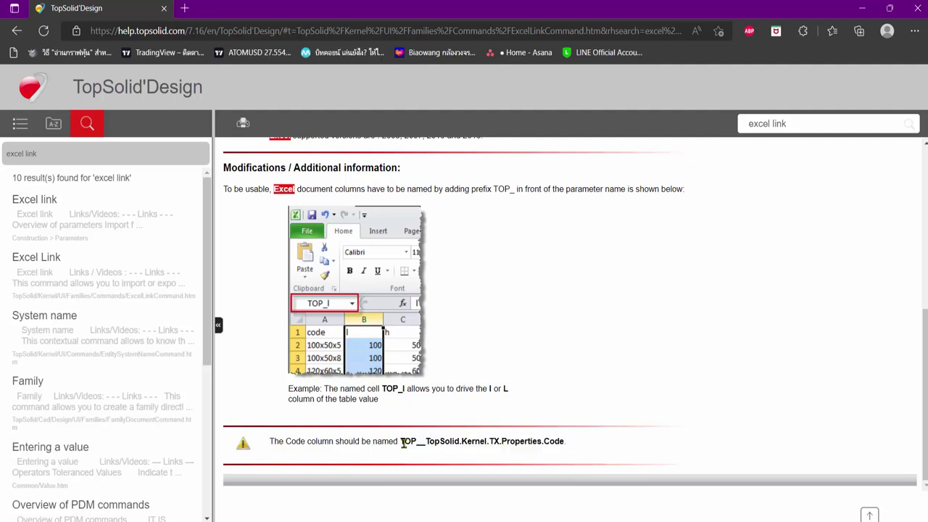
pyautogui.moveTo(403, 442); pyautogui.dragTo(482, 443)
pyautogui.click(401, 442)
pyautogui.moveTo(401, 442); pyautogui.dragTo(564, 440)
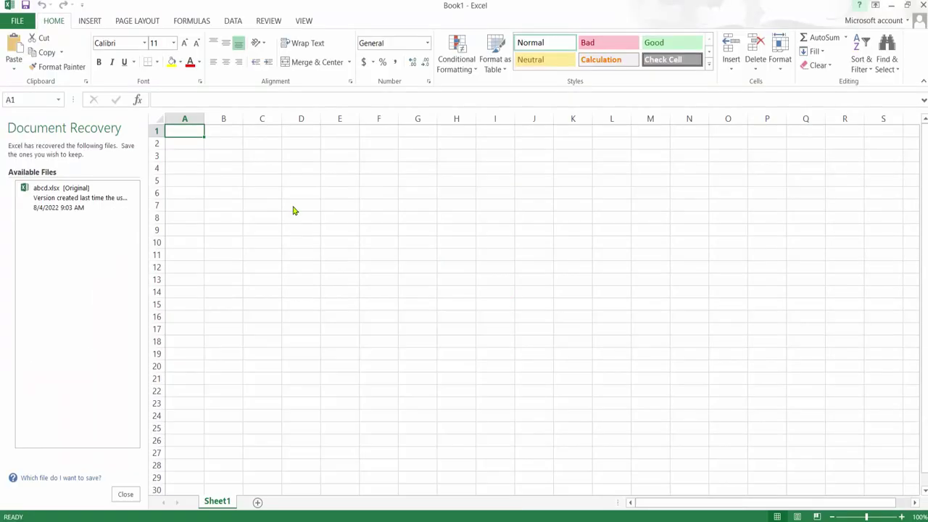
pyautogui.click(861, 8)
# Look over the empty Code row in TopSolid's family table, then return to Excel
pyautogui.click(388, 475)
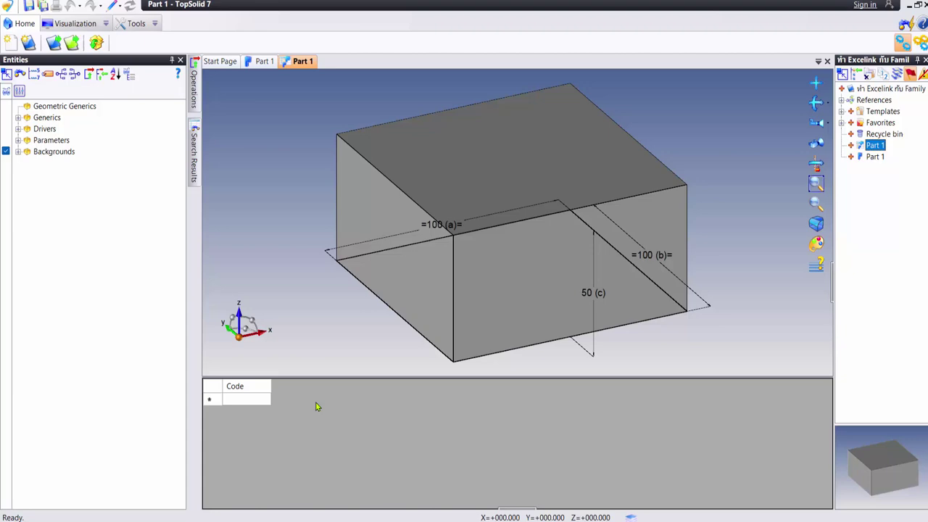
pyautogui.doubleClick(252, 392)
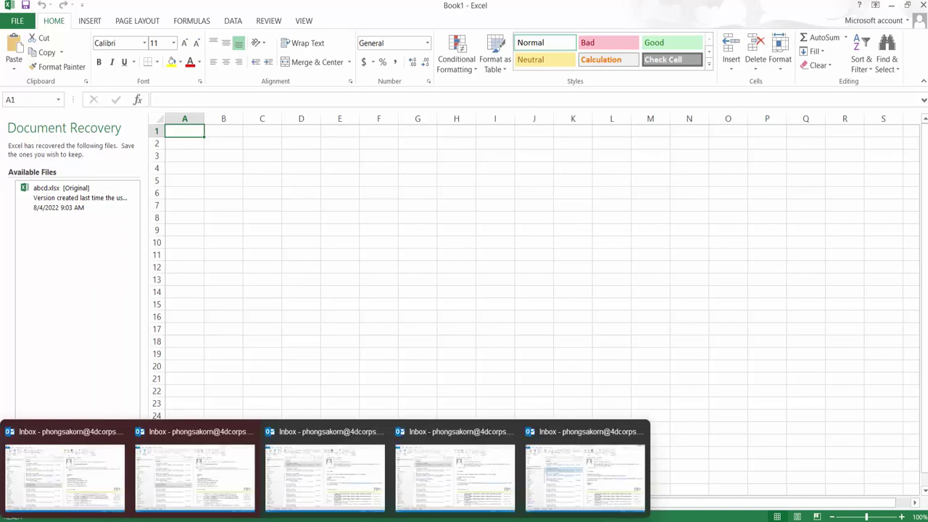
pyautogui.click(351, 513)
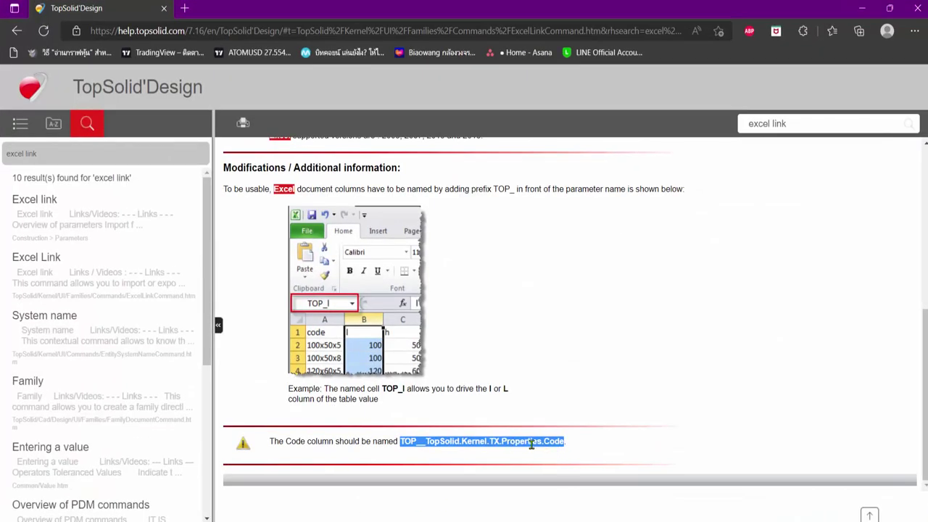
pyautogui.click(869, 13)
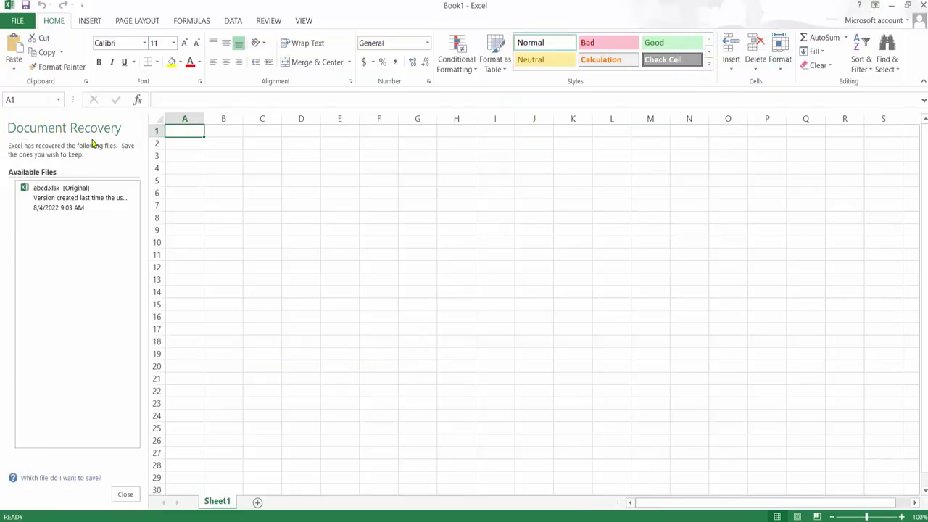
# Name cell A1 TOP__TopSolid.Kernel.TX.Properties.Code by pasting into the Name Box
pyautogui.click(32, 100)
pyautogui.hotkey('ctrl', 'v')
pyautogui.press('Return')
pyautogui.click(189, 187)
pyautogui.click(184, 130)
pyautogui.click(22, 99)
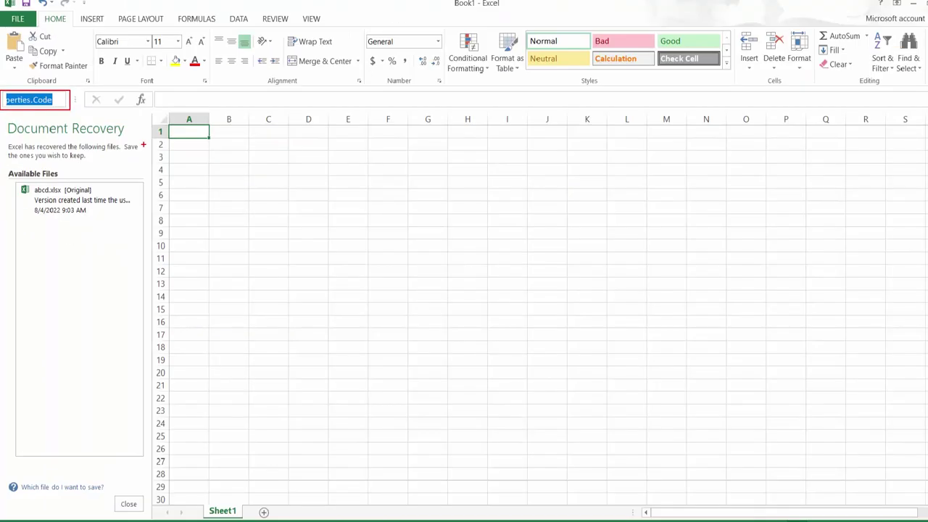
# Enter the header 'code' in A1 and switch back to the TopSolid part
pyautogui.click(185, 131)
pyautogui.write('code')
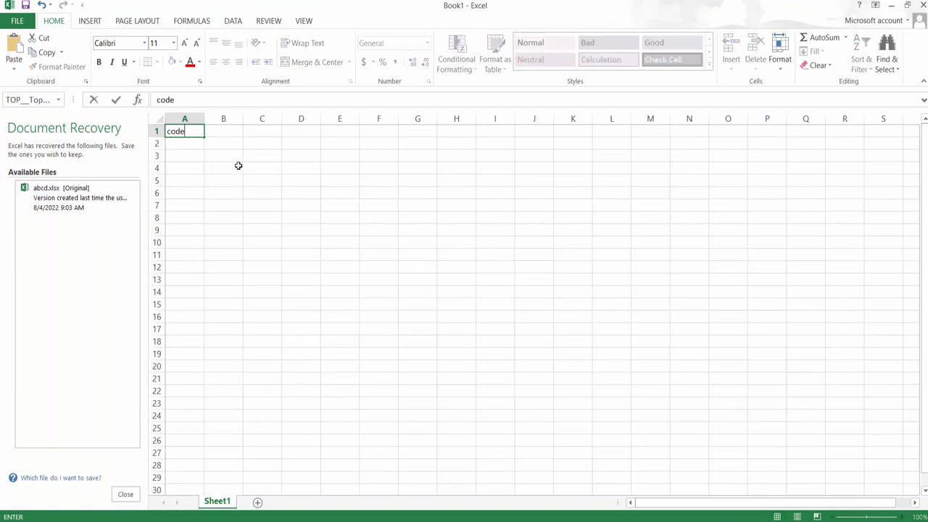
pyautogui.click(237, 165)
pyautogui.click(223, 135)
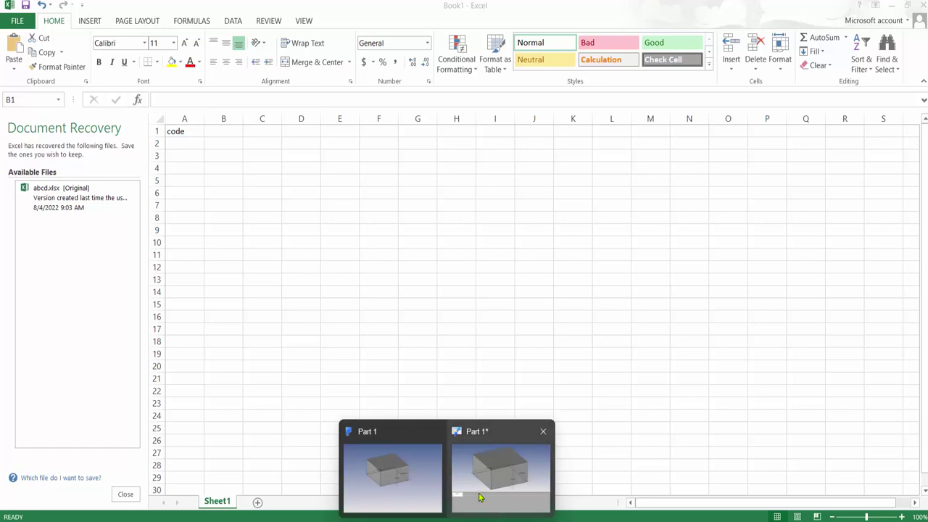
pyautogui.click(480, 497)
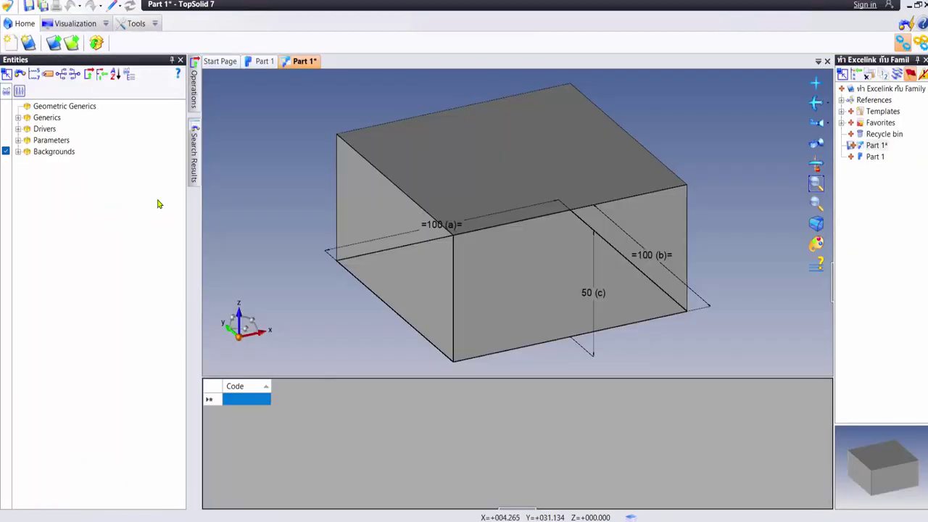
# Drag parameters c, a and b into the family table as columns, then minimize TopSolid
pyautogui.click(19, 117)
pyautogui.moveTo(74, 129); pyautogui.dragTo(296, 392)
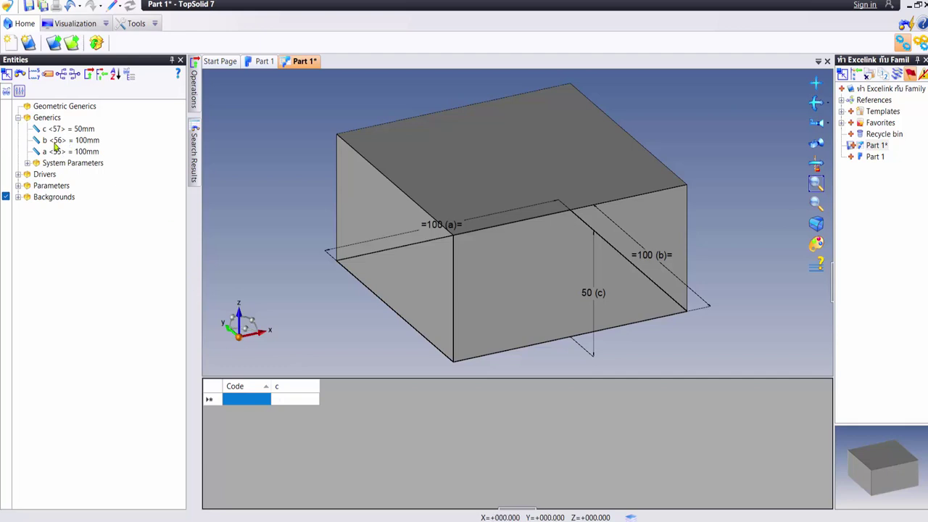
pyautogui.moveTo(58, 150); pyautogui.dragTo(279, 389)
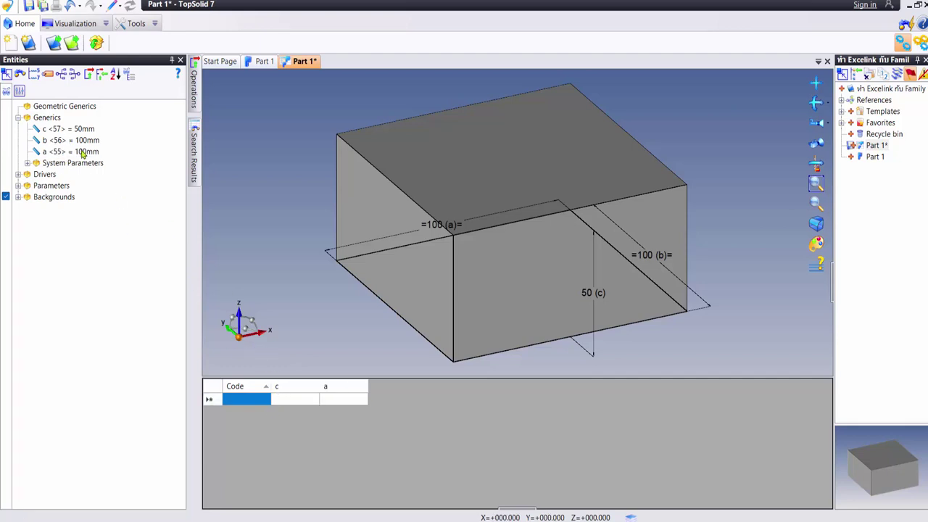
pyautogui.moveTo(84, 141)
pyautogui.mouseDown()
pyautogui.moveTo(381, 387)
pyautogui.moveTo(374, 417)
pyautogui.mouseUp()
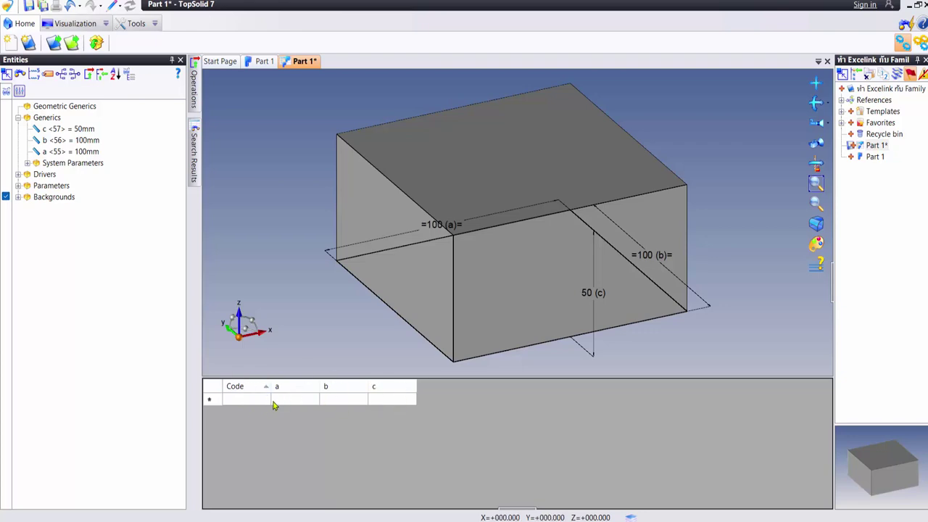
pyautogui.click(909, 4)
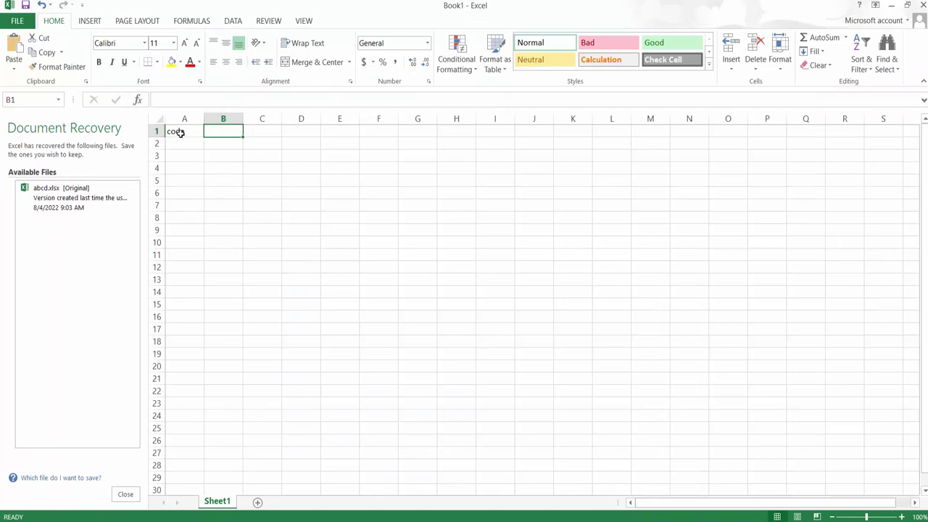
# Name cell B1 TOP_a and give it the header a
pyautogui.click(35, 100)
pyautogui.write('TOP_a')
pyautogui.press('Return')
pyautogui.click(214, 158)
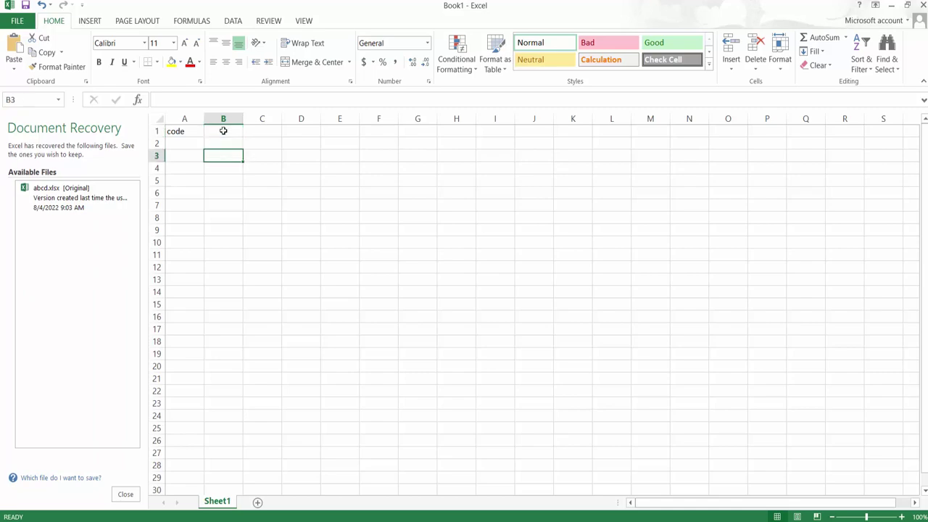
pyautogui.click(223, 130)
pyautogui.write('a')
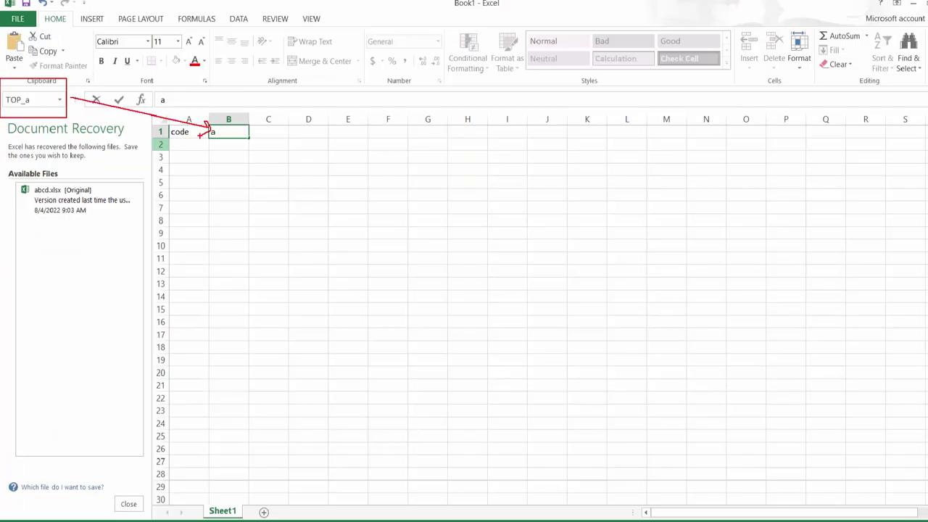
pyautogui.click(258, 134)
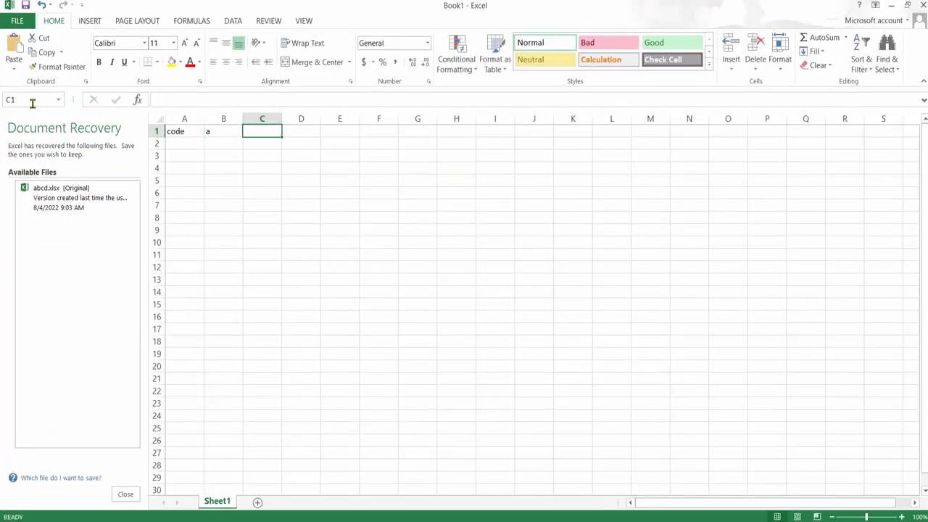
pyautogui.click(224, 137)
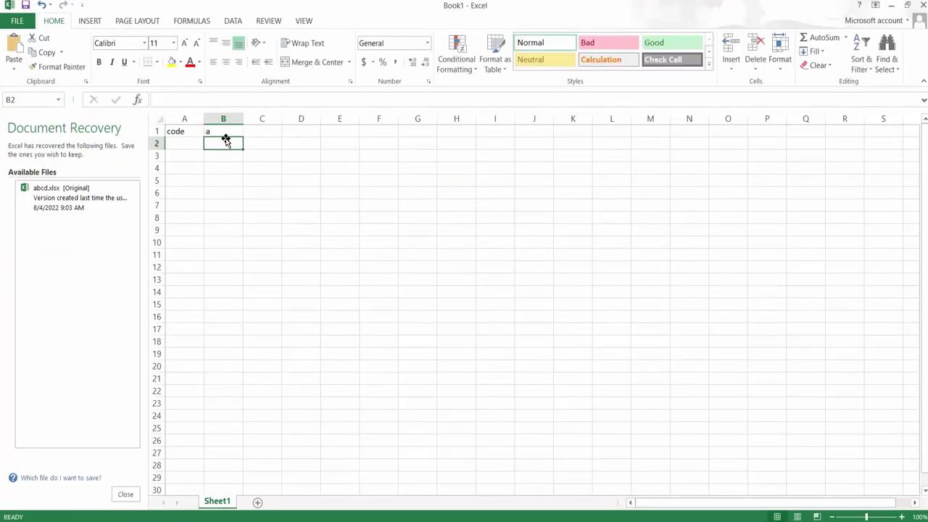
# Name cell C1 TOP_b and give it the header b
pyautogui.click(29, 99)
pyautogui.click(261, 135)
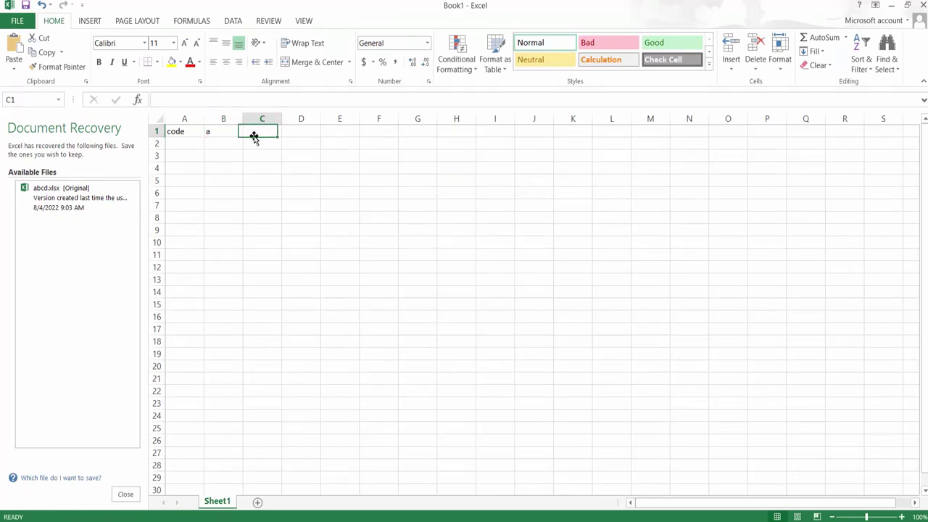
pyautogui.click(45, 101)
pyautogui.write('TOP_a')
pyautogui.press('BackSpace')
pyautogui.write('b')
pyautogui.press('Return')
pyautogui.click(274, 157)
pyautogui.click(260, 132)
pyautogui.write('b')
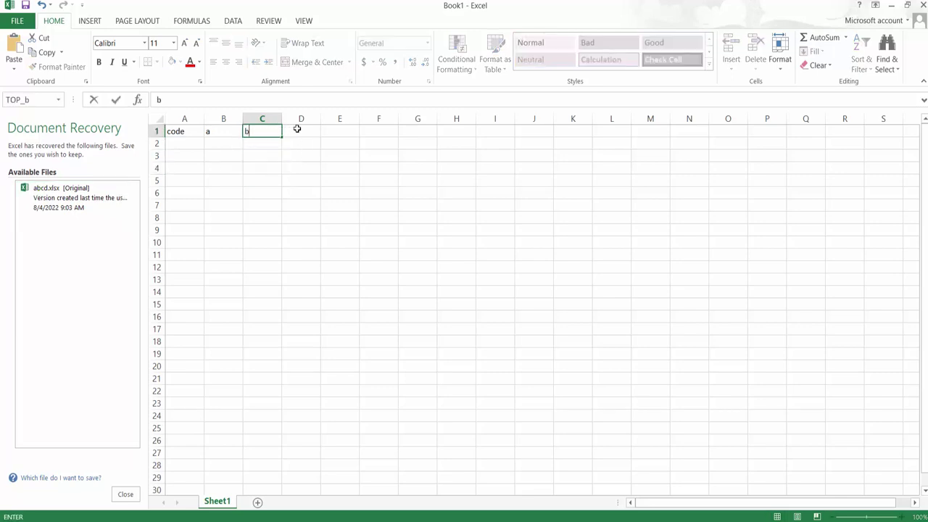
pyautogui.click(304, 130)
# Name cell D1 TOP_c and give it the header c
pyautogui.click(24, 101)
pyautogui.write('TOP_a')
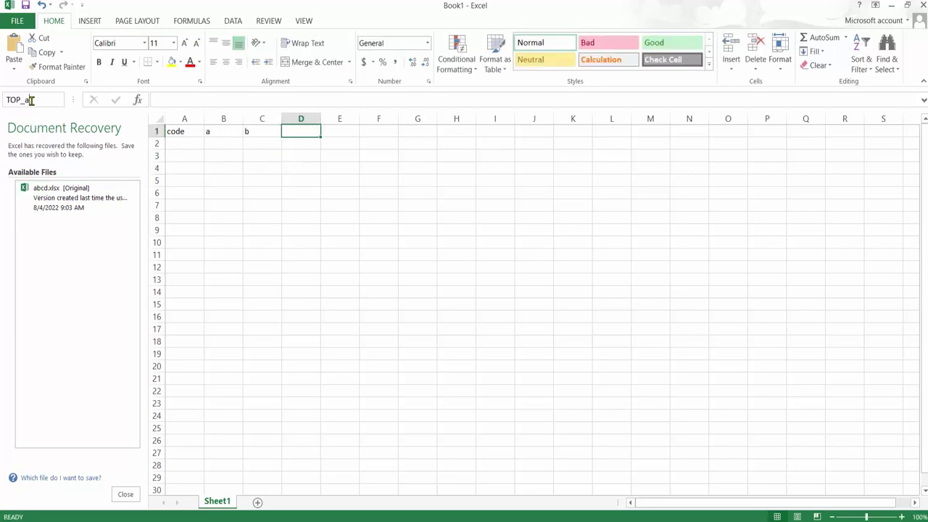
pyautogui.press('Return')
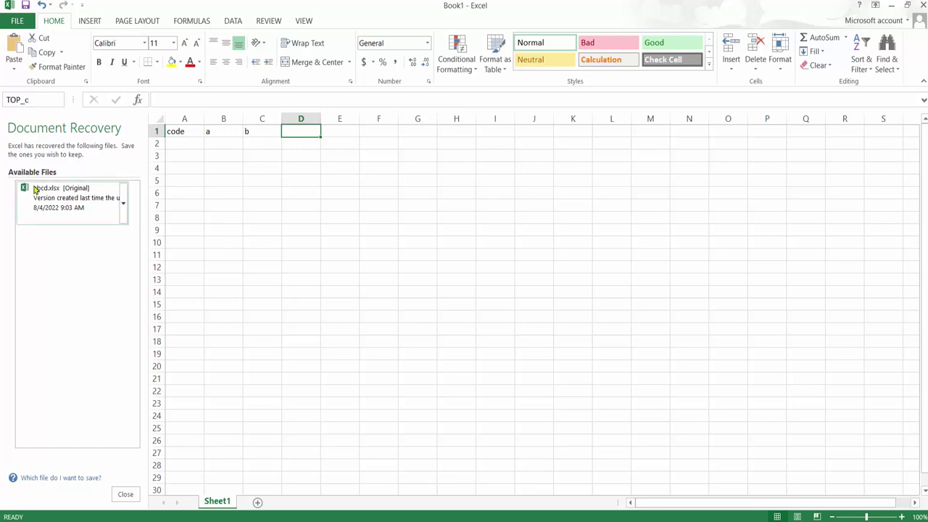
pyautogui.click(301, 131)
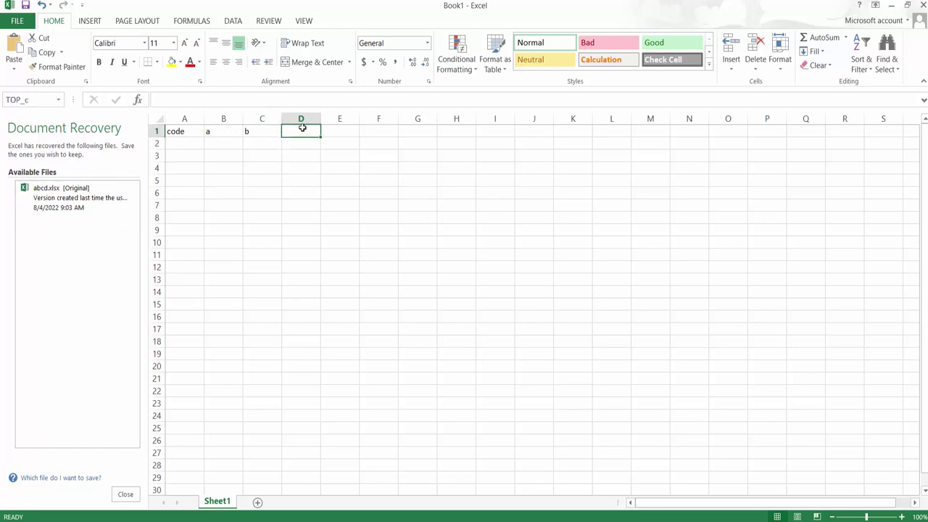
pyautogui.write('c')
pyautogui.click(302, 180)
# Type test numbers 1 through 6 down column A, starting at A2
pyautogui.click(192, 147)
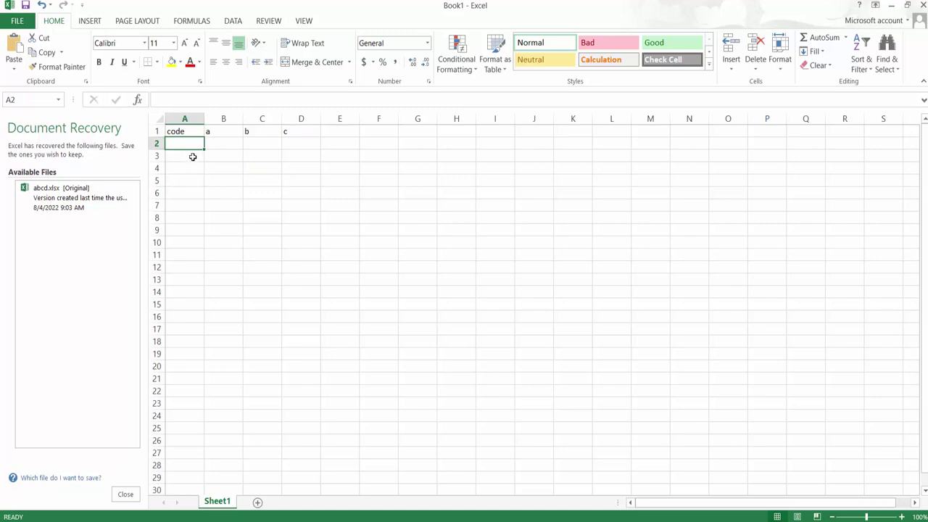
pyautogui.write('1')
pyautogui.press('Return')
pyautogui.write('2')
pyautogui.press('Return')
pyautogui.write('3')
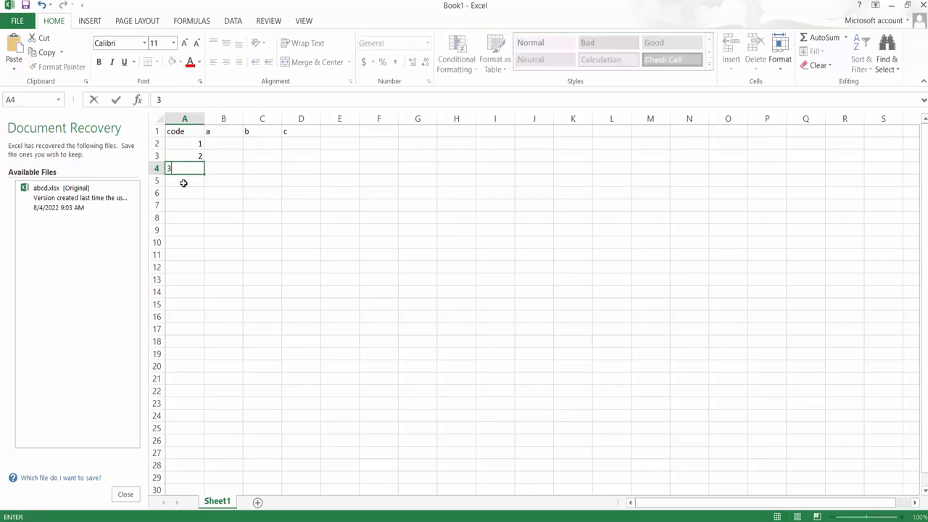
pyautogui.press('Return')
pyautogui.write('4')
pyautogui.press('Return')
pyautogui.write('5')
pyautogui.press('Return')
pyautogui.write('6')
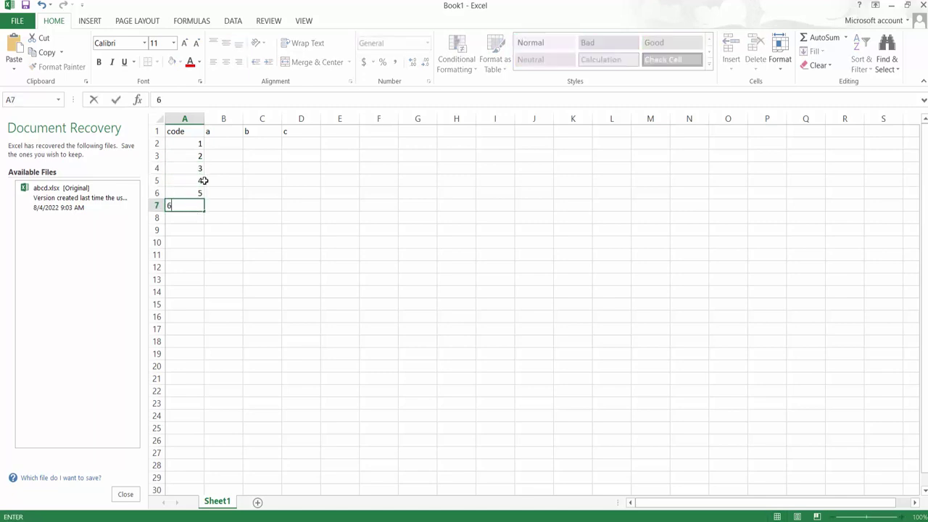
# Clear all the test numbers from column A
pyautogui.click(194, 144)
pyautogui.moveTo(196, 188); pyautogui.dragTo(188, 147)
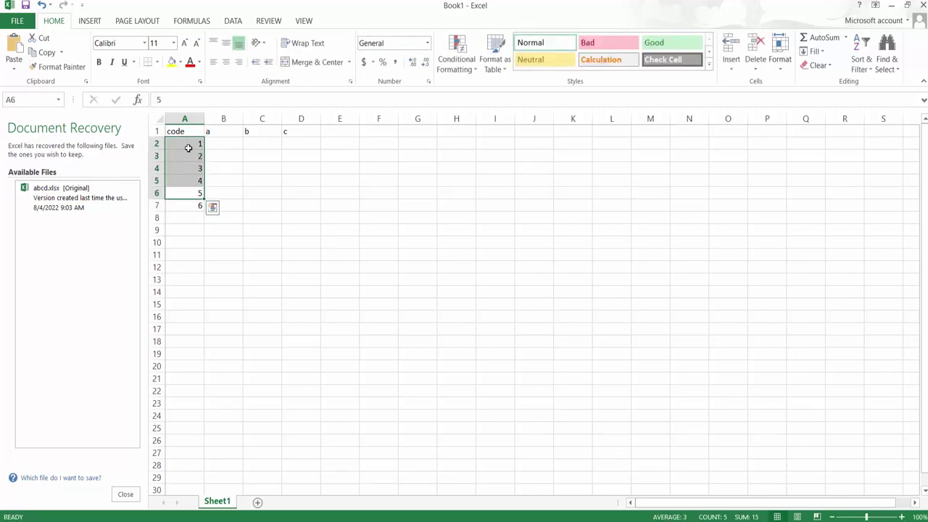
pyautogui.press('BackSpace')
pyautogui.press('Down')
pyautogui.press('BackSpace')
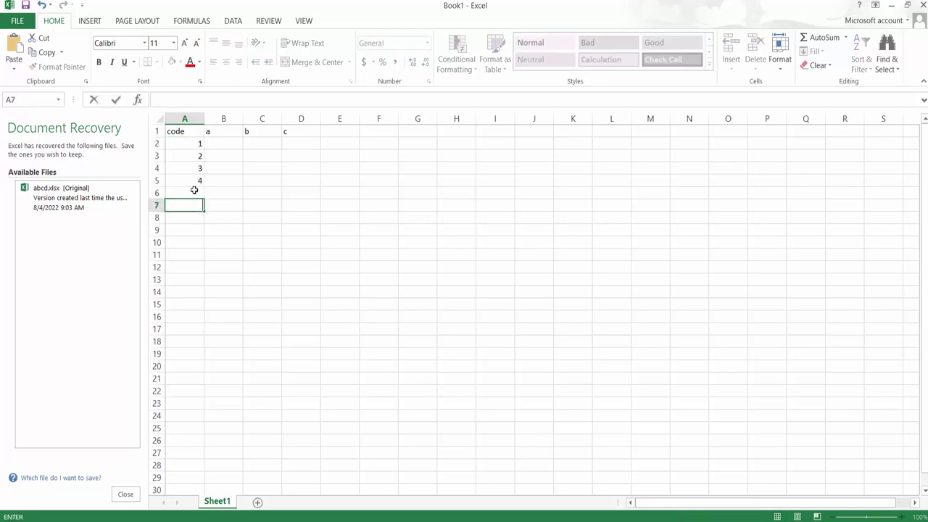
pyautogui.press('Up')
pyautogui.press('Up')
pyautogui.press('Delete')
pyautogui.press('Up')
pyautogui.press('Delete')
pyautogui.press('Up')
pyautogui.press('Delete')
pyautogui.press('Up')
pyautogui.press('BackSpace')
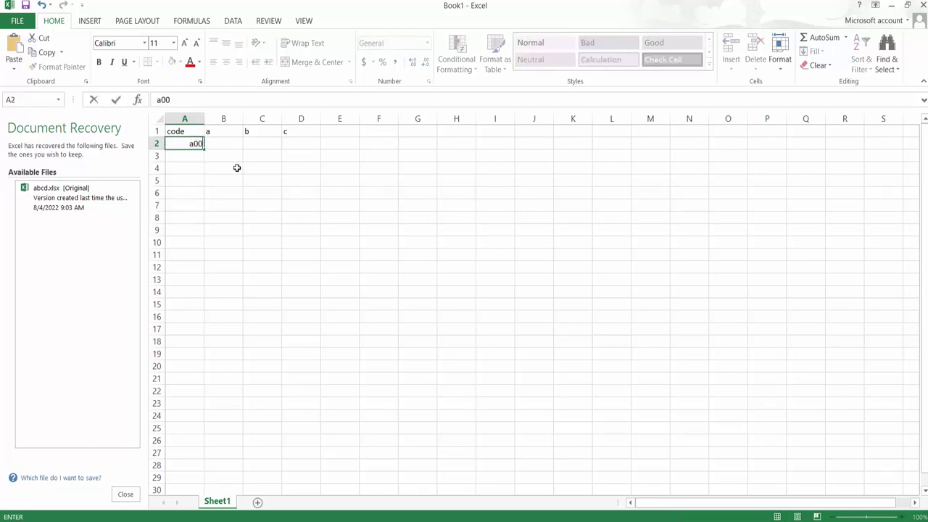
pyautogui.write('001')
# Enter a00001 and a00002 in A2:A3 and fill the codes down to a00012
pyautogui.press('Return')
pyautogui.write('a00002')
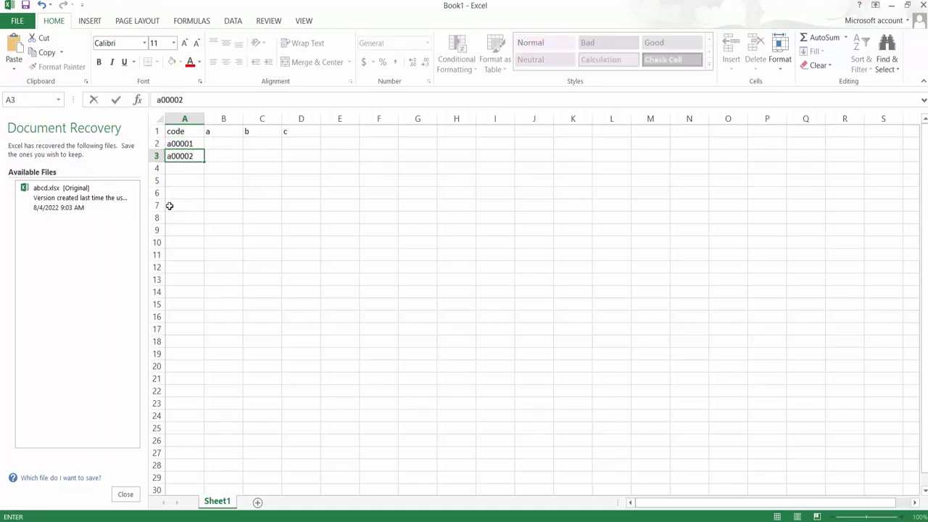
pyautogui.moveTo(197, 146)
pyautogui.mouseDown()
pyautogui.moveTo(206, 161)
pyautogui.moveTo(205, 280)
pyautogui.mouseUp()
pyautogui.click(263, 280)
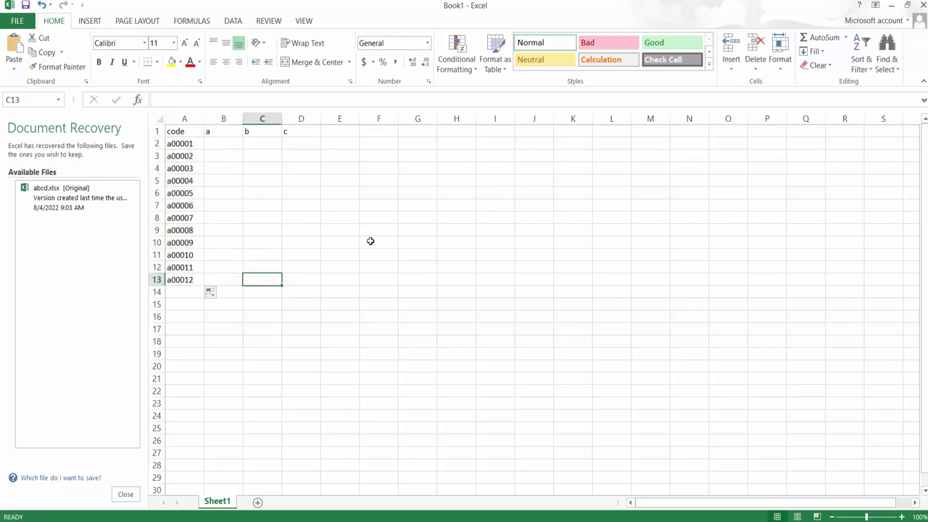
# Fill B2:B13 with 100 to 210 in steps of 10 and copy it into column C
pyautogui.click(231, 142)
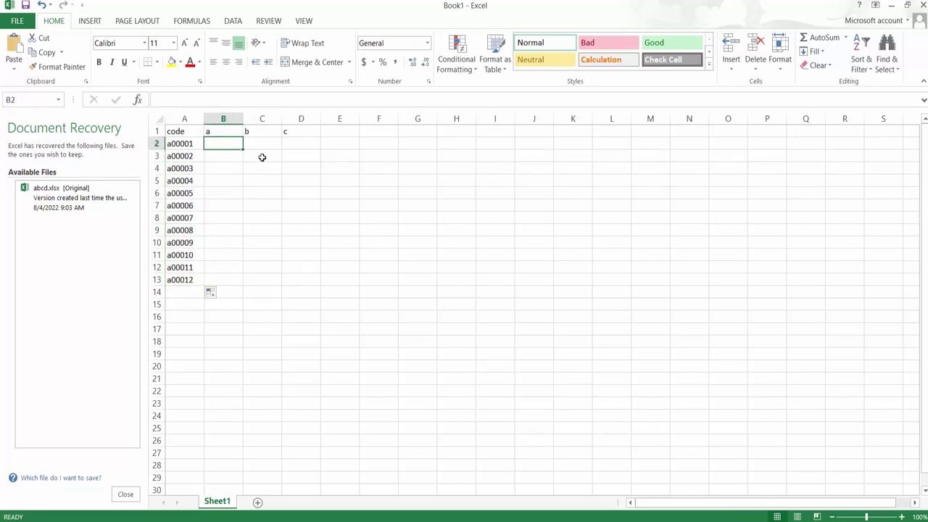
pyautogui.write('1')
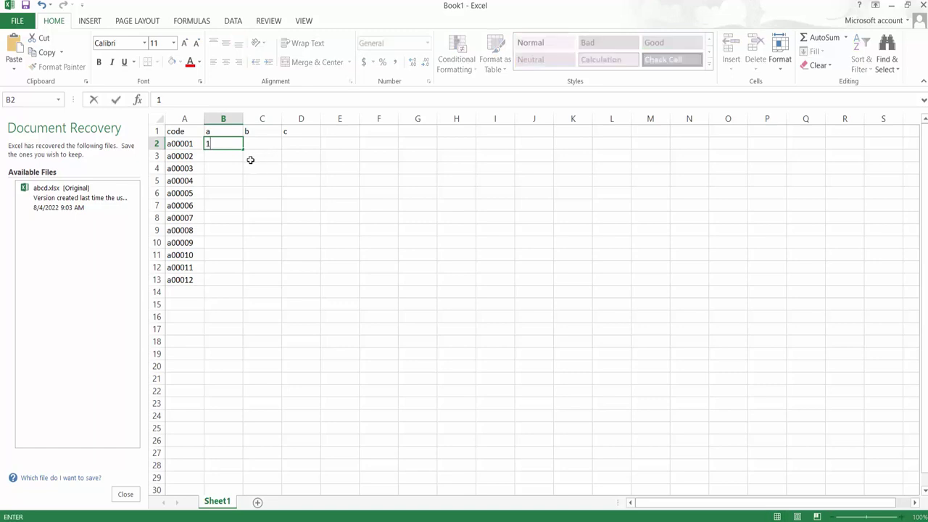
pyautogui.write('00')
pyautogui.press('Return')
pyautogui.write('110')
pyautogui.press('Return')
pyautogui.write('1')
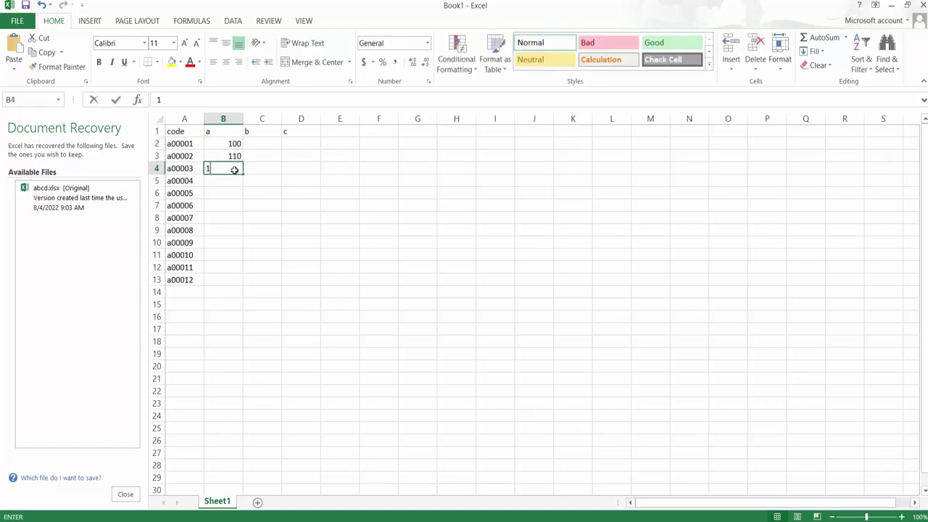
pyautogui.write('20')
pyautogui.press('Return')
pyautogui.click(235, 144)
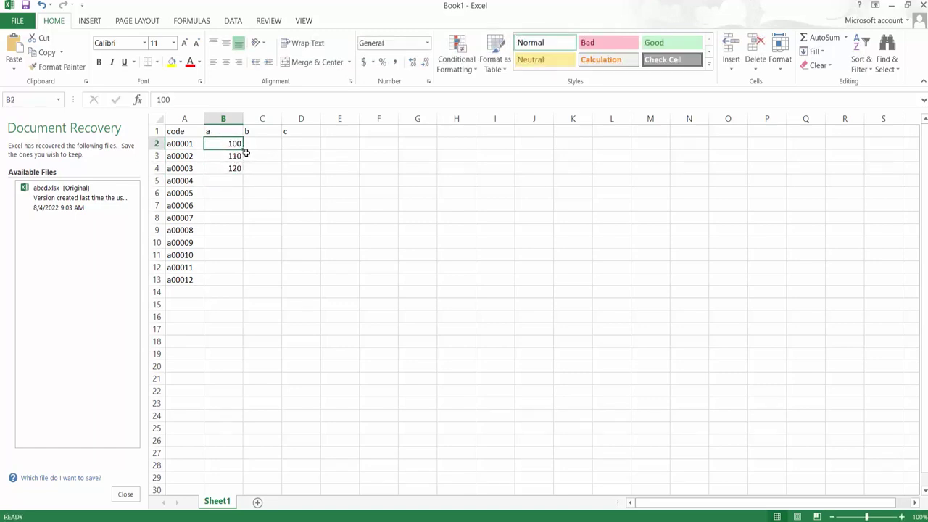
pyautogui.moveTo(235, 156); pyautogui.dragTo(285, 281)
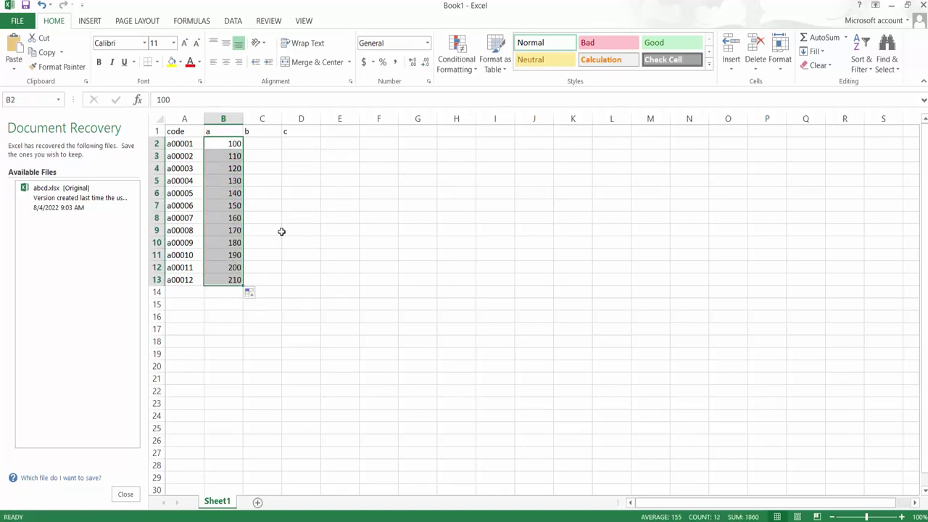
pyautogui.hotkey('ctrl', 'c')
pyautogui.click(266, 145)
pyautogui.hotkey('ctrl', 'v')
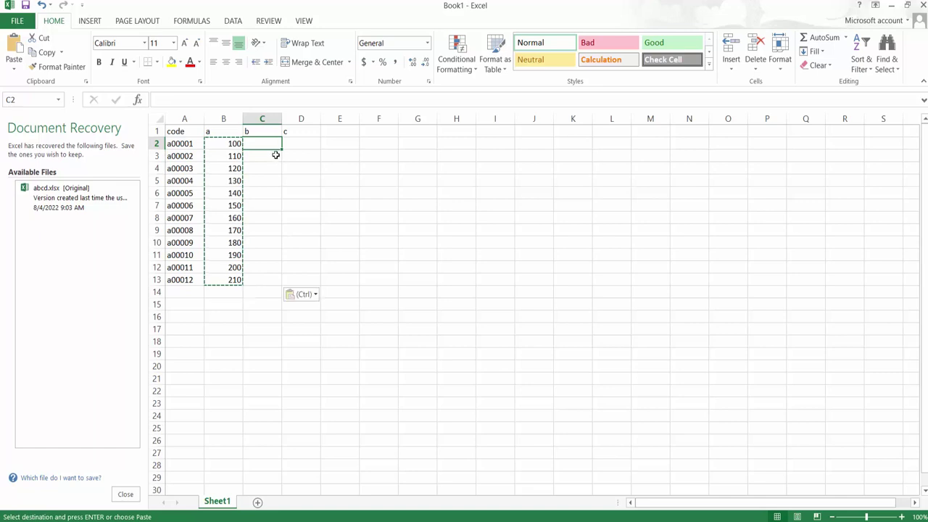
# Fill D2:D13 with 25, 50, 75 and so on up to 300
pyautogui.click(300, 145)
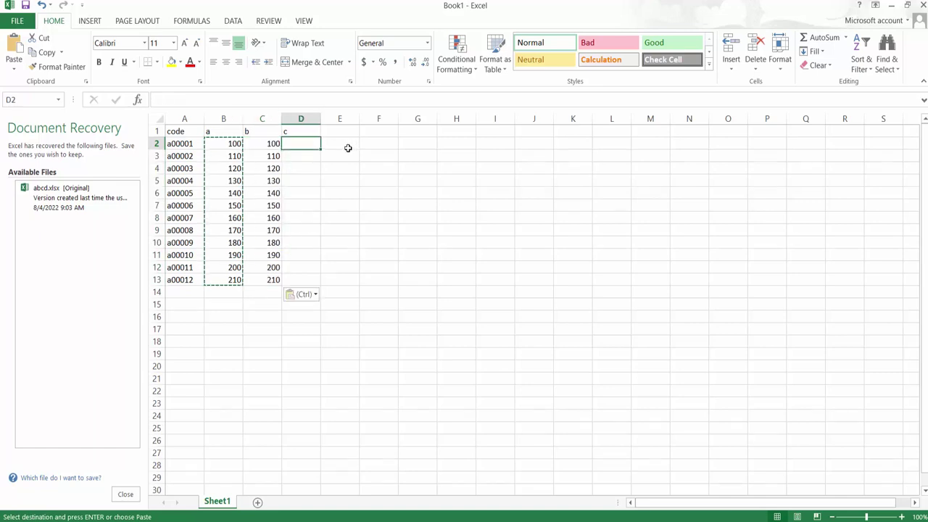
pyautogui.write('25')
pyautogui.press('Return')
pyautogui.write('50')
pyautogui.press('Return')
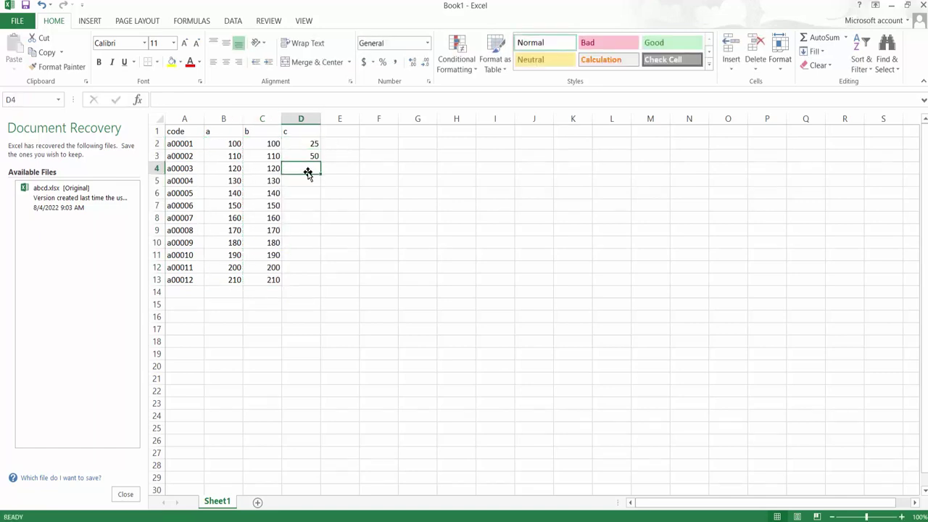
pyautogui.write('125')
pyautogui.doubleClick(310, 171)
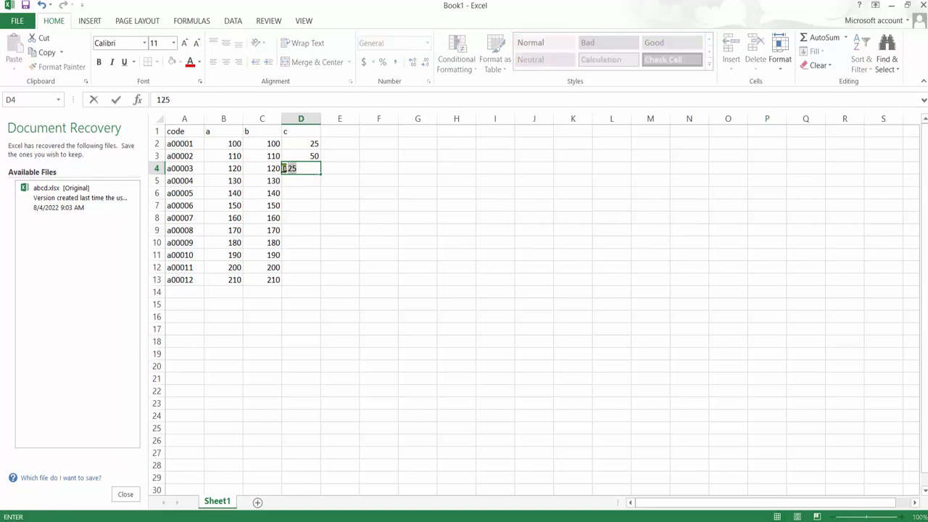
pyautogui.write('75')
pyautogui.press('Return')
pyautogui.moveTo(311, 145); pyautogui.dragTo(341, 281)
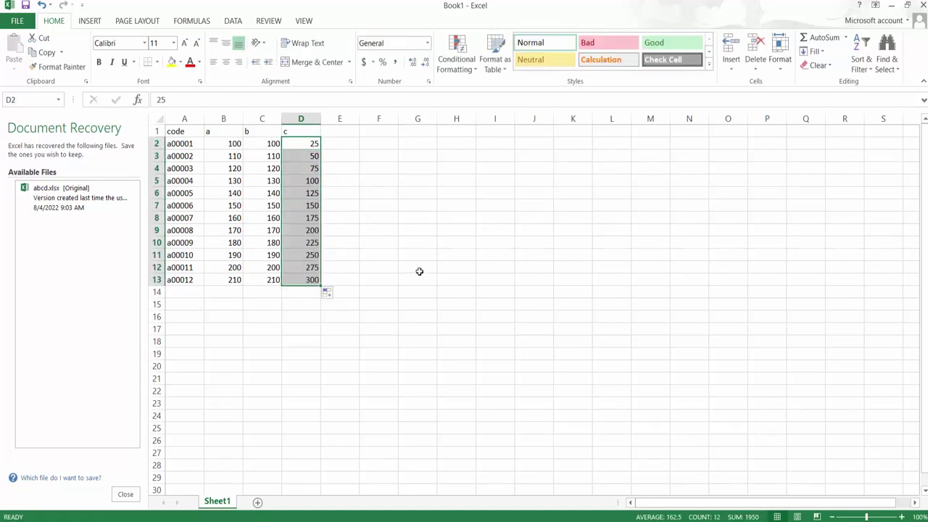
pyautogui.click(287, 303)
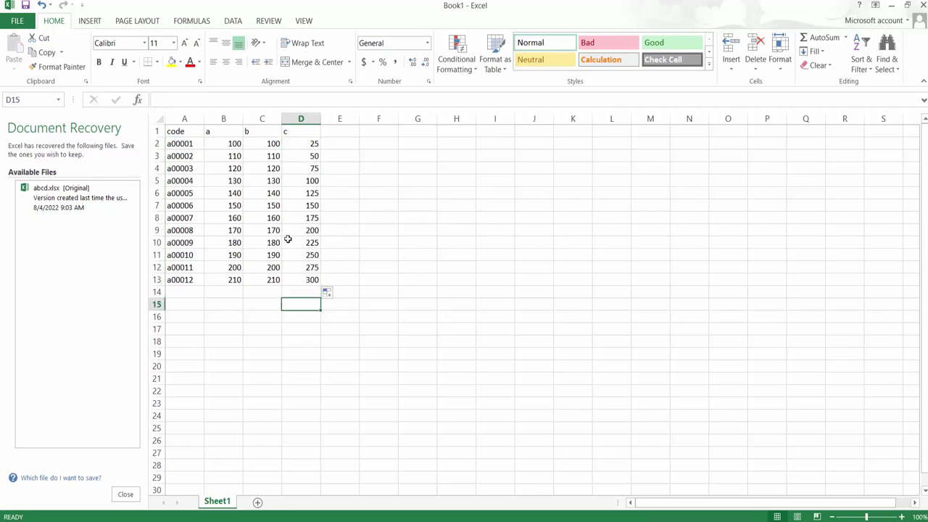
# Save the Excel workbook to the Desktop under the file name Code Test
pyautogui.click(26, 5)
pyautogui.click(174, 169)
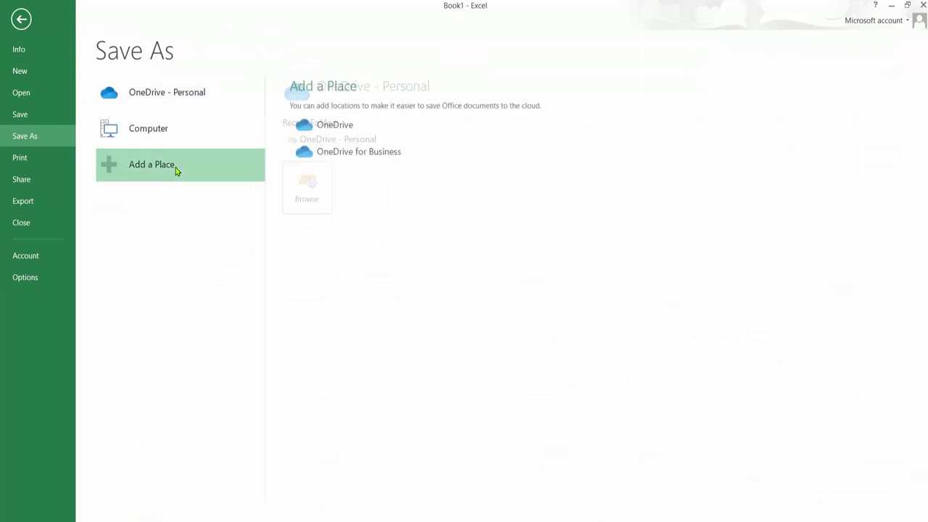
pyautogui.click(145, 128)
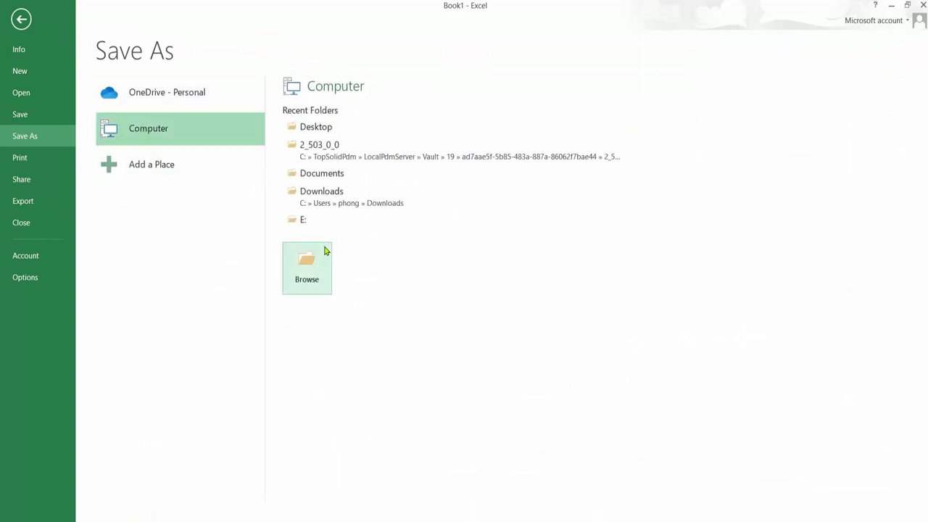
pyautogui.click(325, 274)
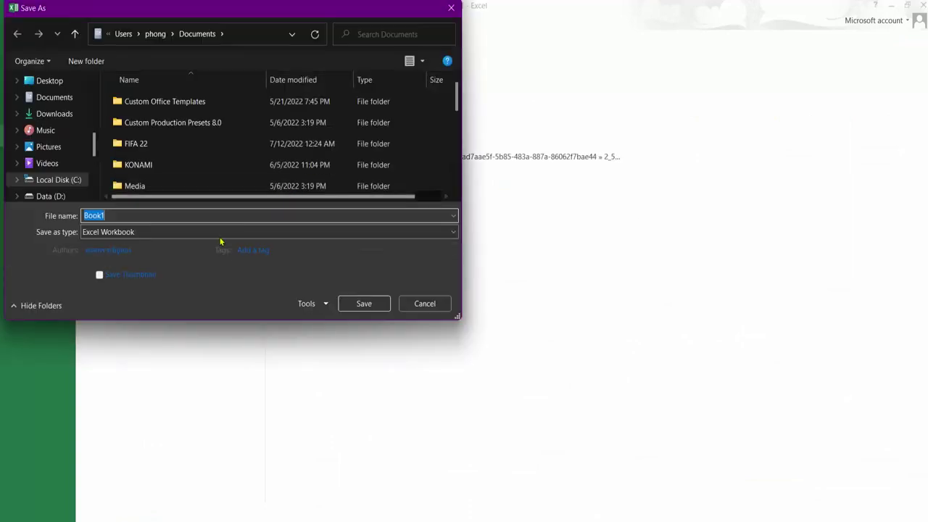
pyautogui.write('Code Tes')
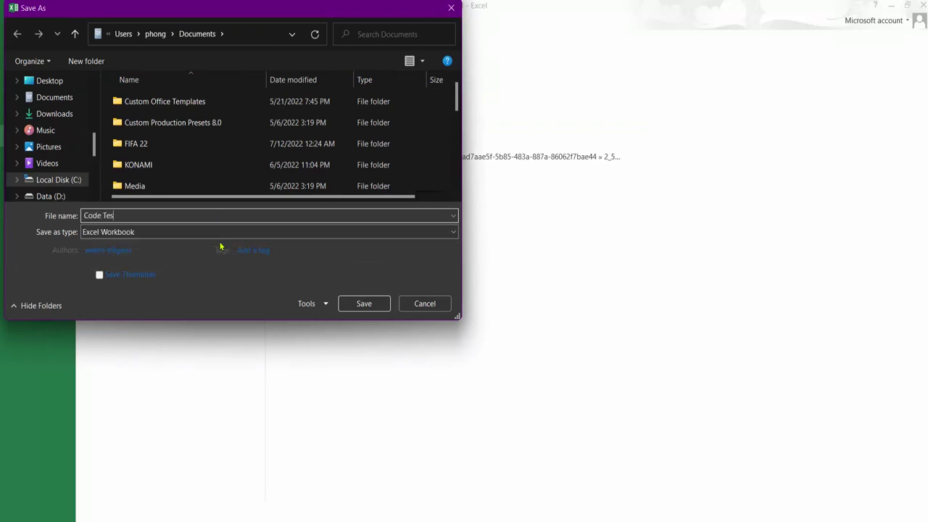
pyautogui.write('t')
pyautogui.click(49, 80)
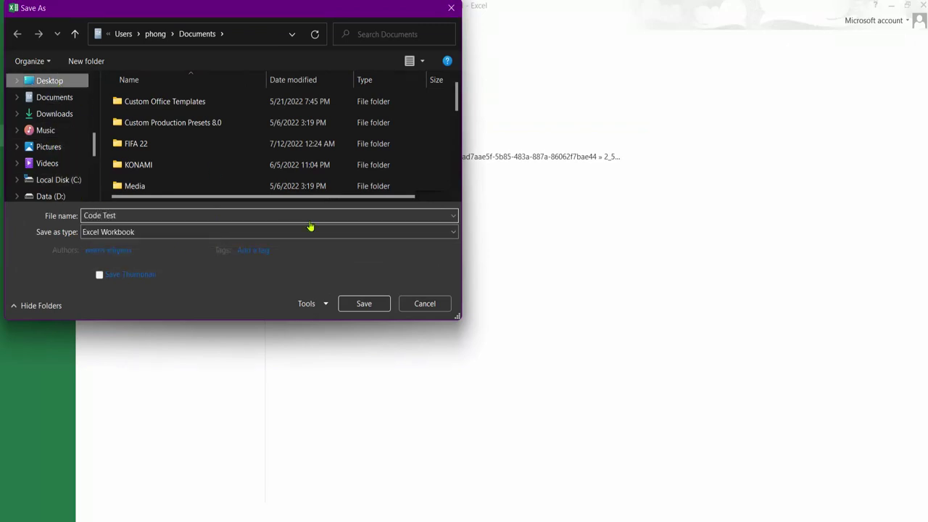
pyautogui.click(362, 303)
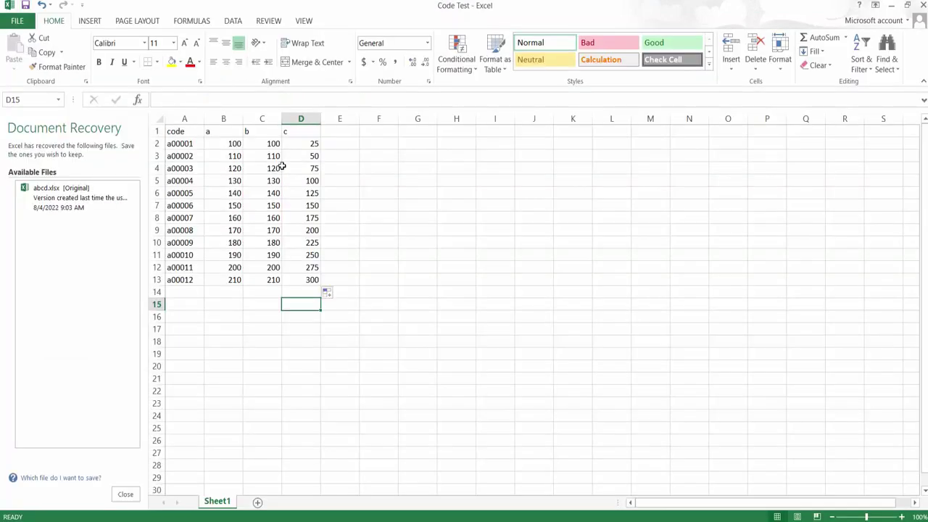
# Check the code, a, b and c header names and sample cells, then go back to TopSolid's Part 1*
pyautogui.click(179, 132)
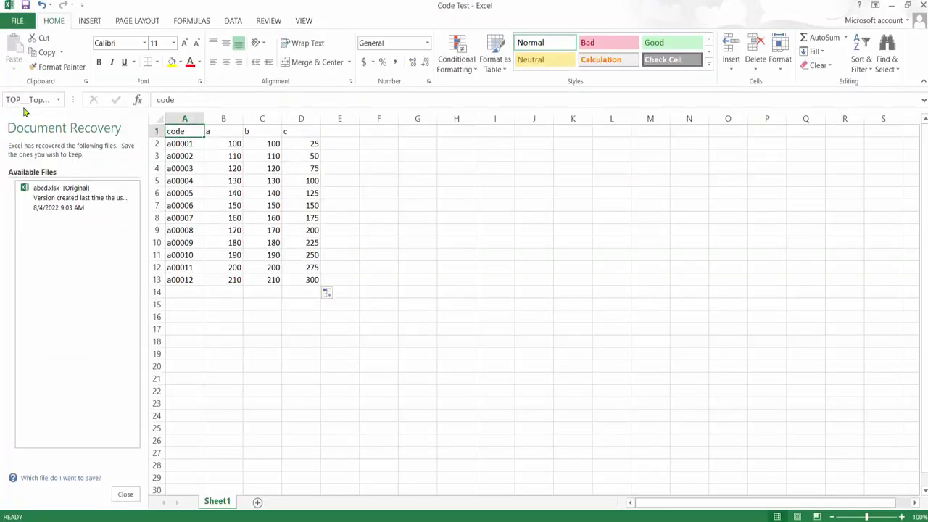
pyautogui.click(225, 132)
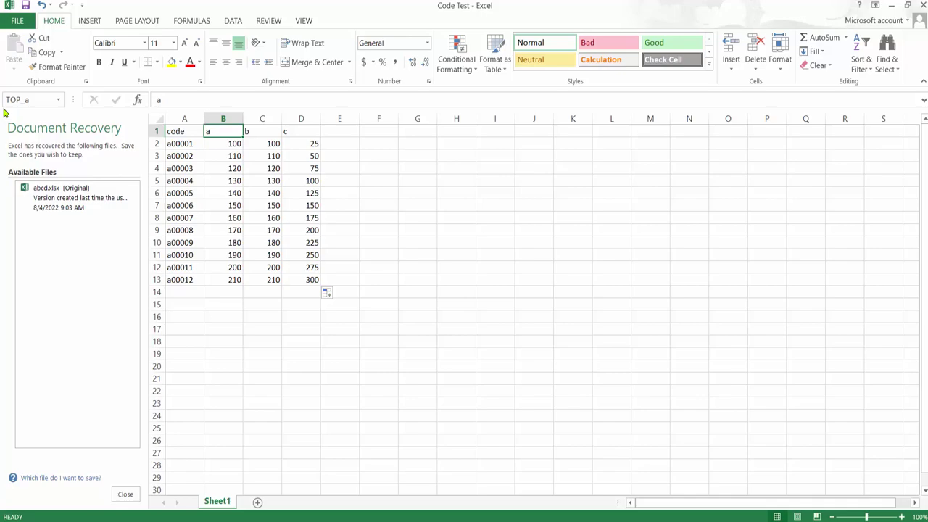
pyautogui.click(253, 131)
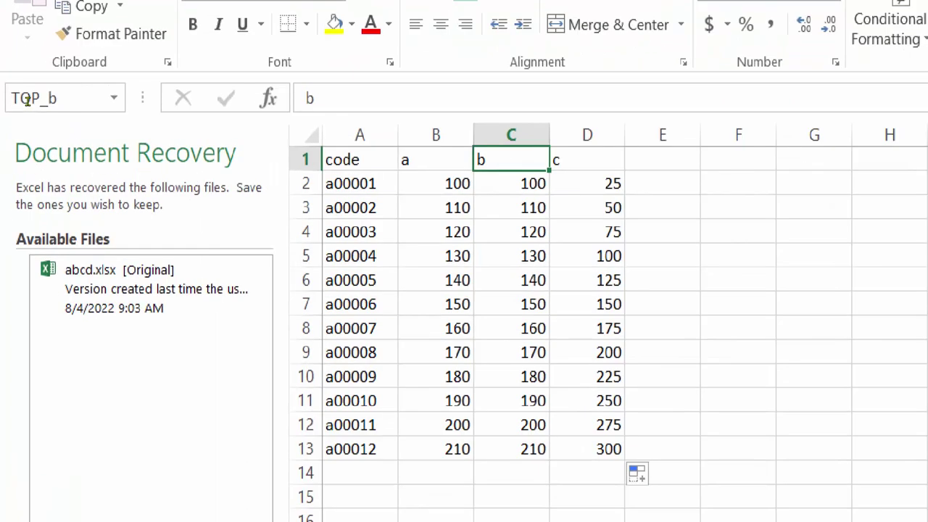
pyautogui.click(174, 131)
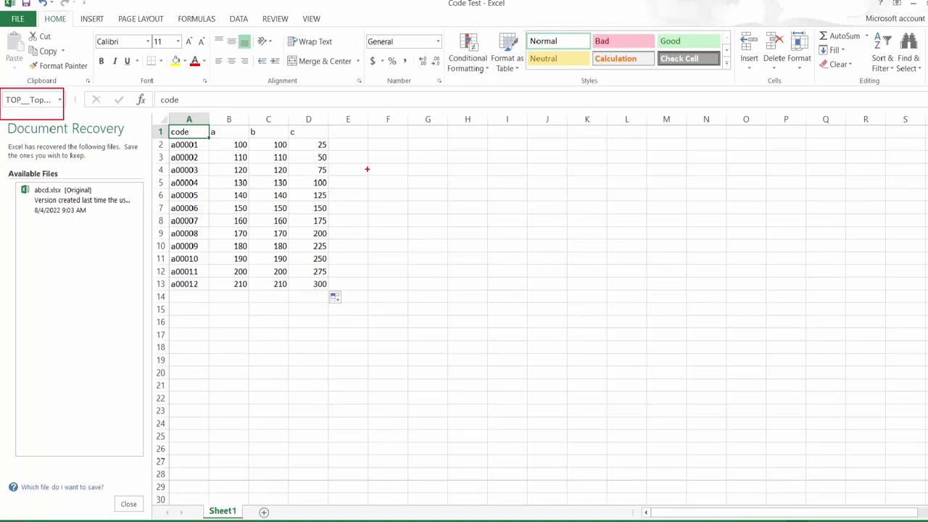
pyautogui.click(304, 130)
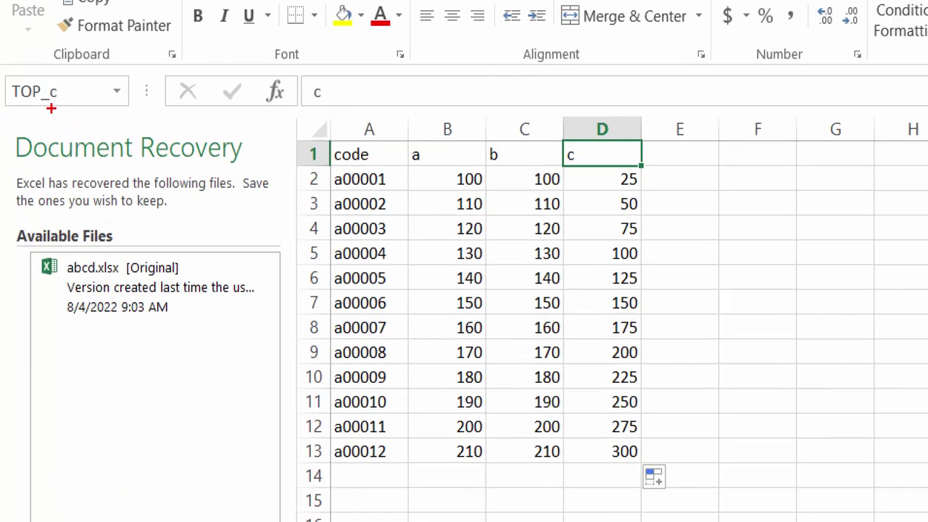
pyautogui.click(264, 193)
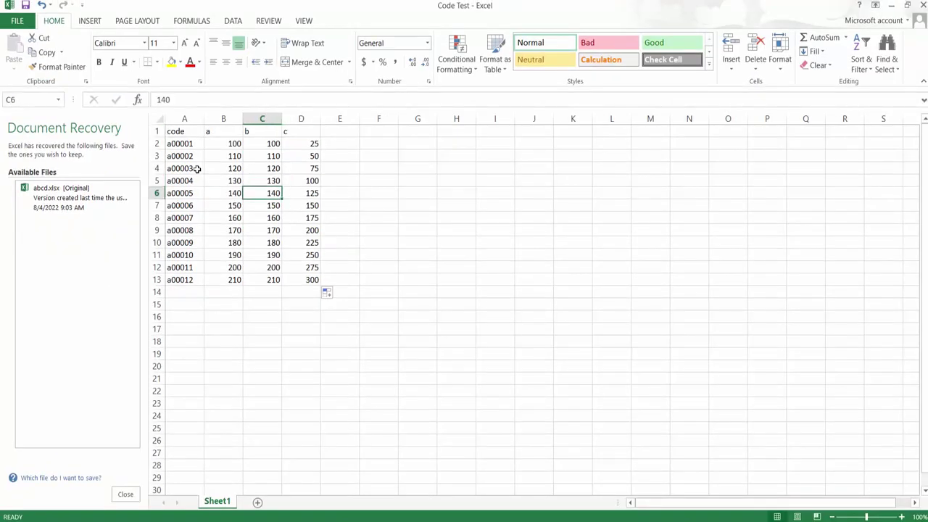
pyautogui.click(185, 168)
pyautogui.click(182, 144)
pyautogui.click(378, 168)
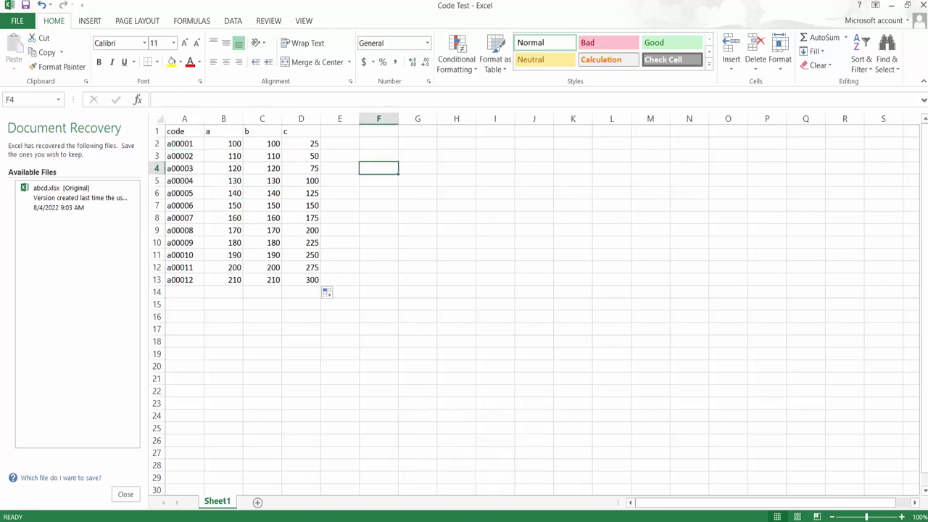
pyautogui.click(504, 472)
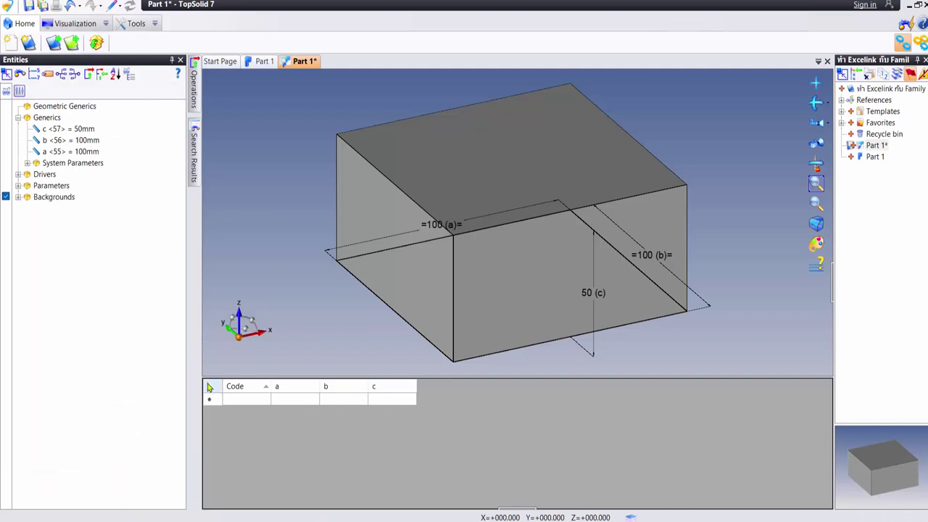
# Link the family table to the Code Test workbook through its Excel Link settings
pyautogui.rightClick(292, 389)
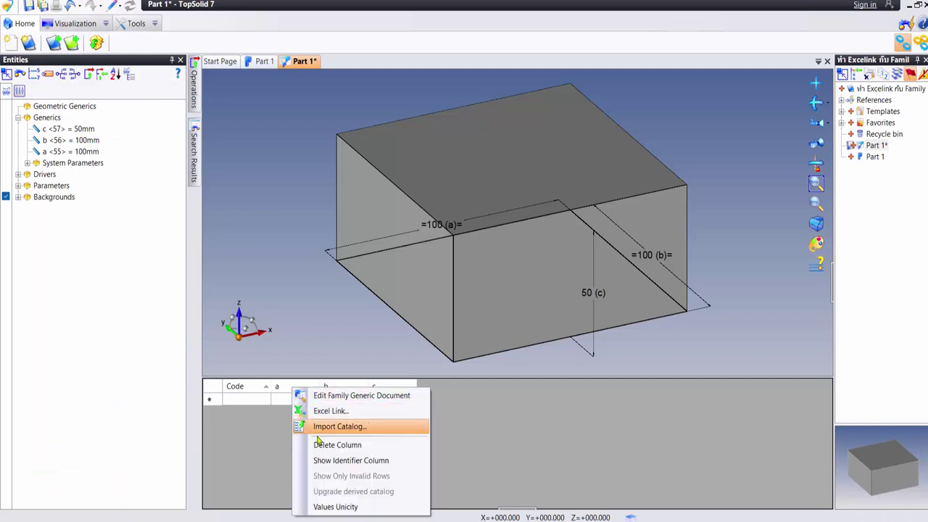
pyautogui.click(288, 434)
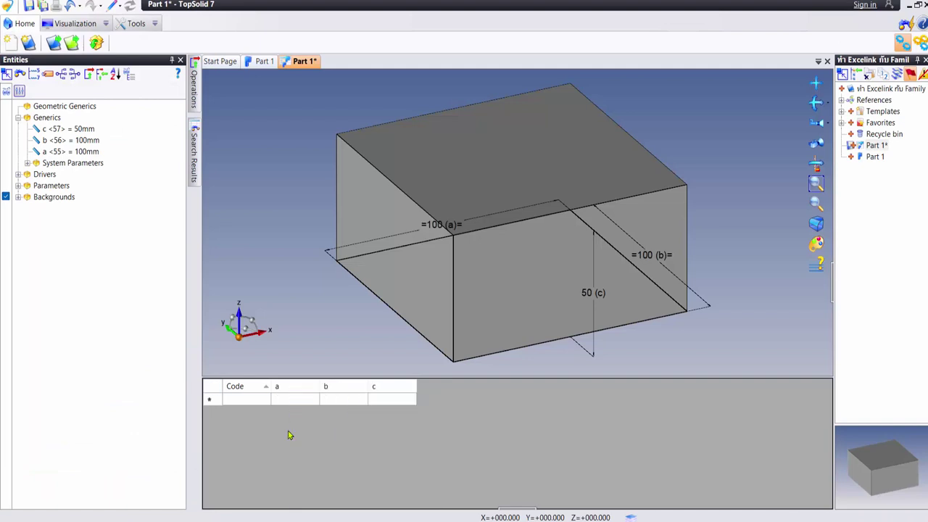
pyautogui.click(210, 397)
pyautogui.click(288, 389)
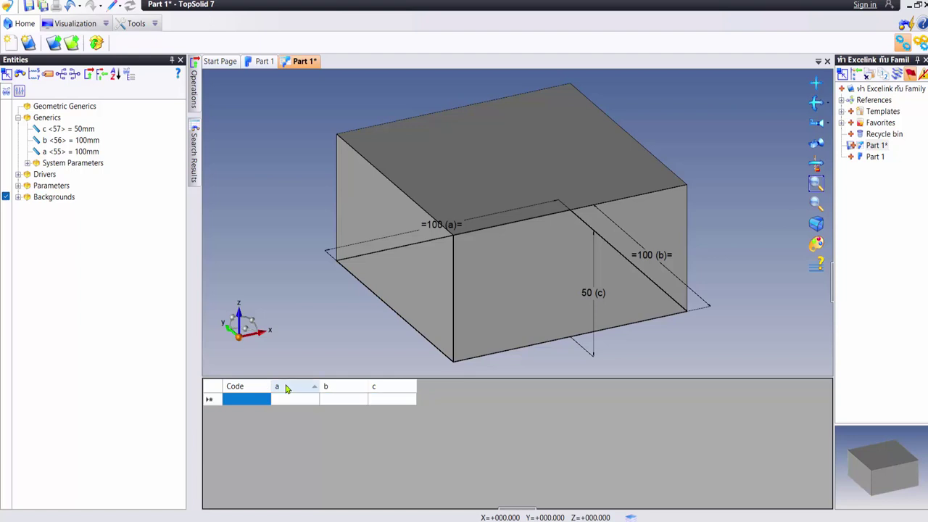
pyautogui.rightClick(212, 390)
pyautogui.click(253, 411)
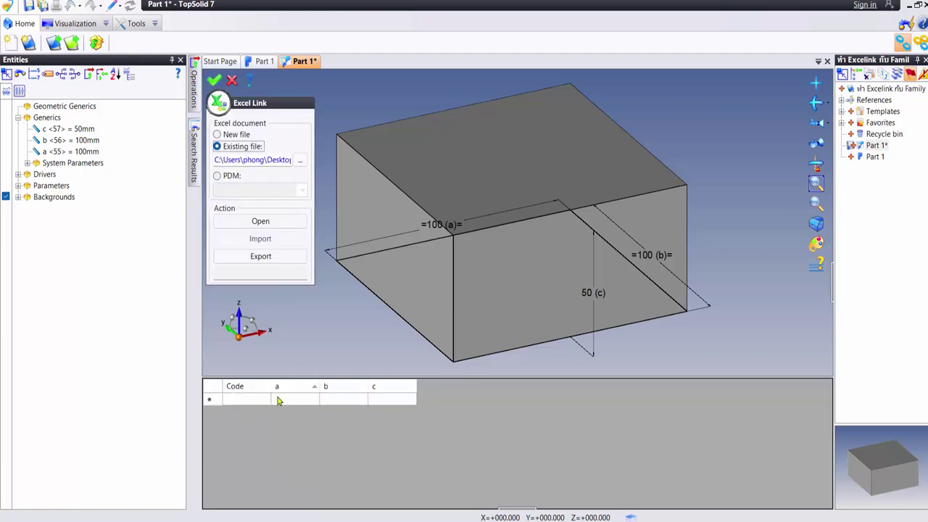
pyautogui.click(300, 160)
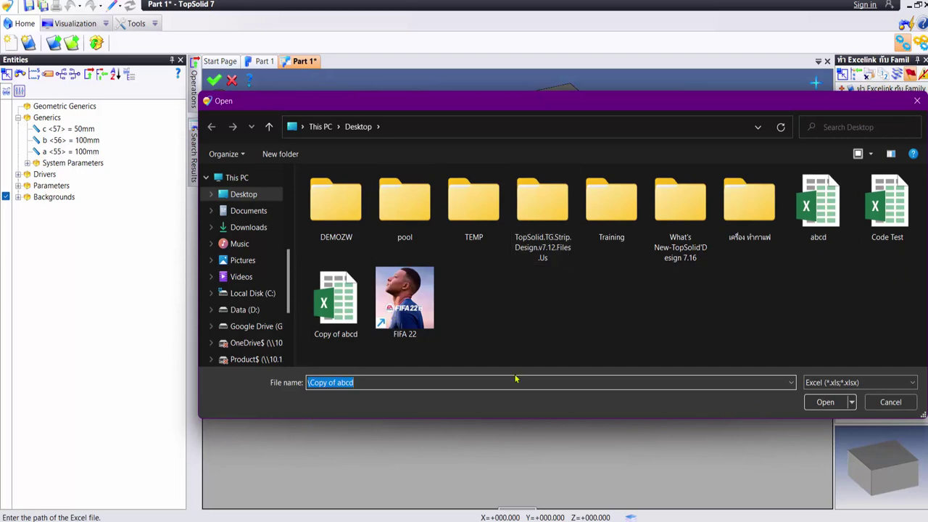
pyautogui.doubleClick(887, 207)
pyautogui.click(214, 79)
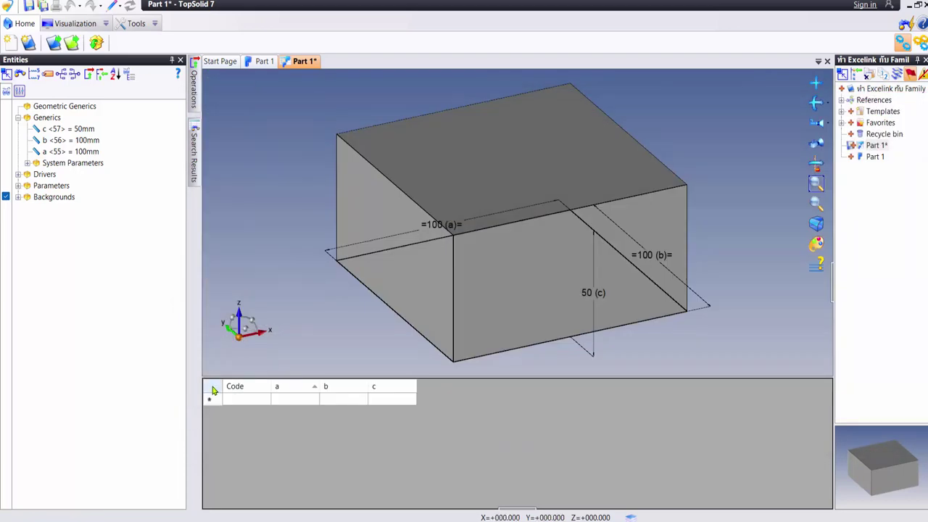
# Import the 12 rows from Code Test.xlsx into the family table and validate
pyautogui.rightClick(213, 392)
pyautogui.click(252, 409)
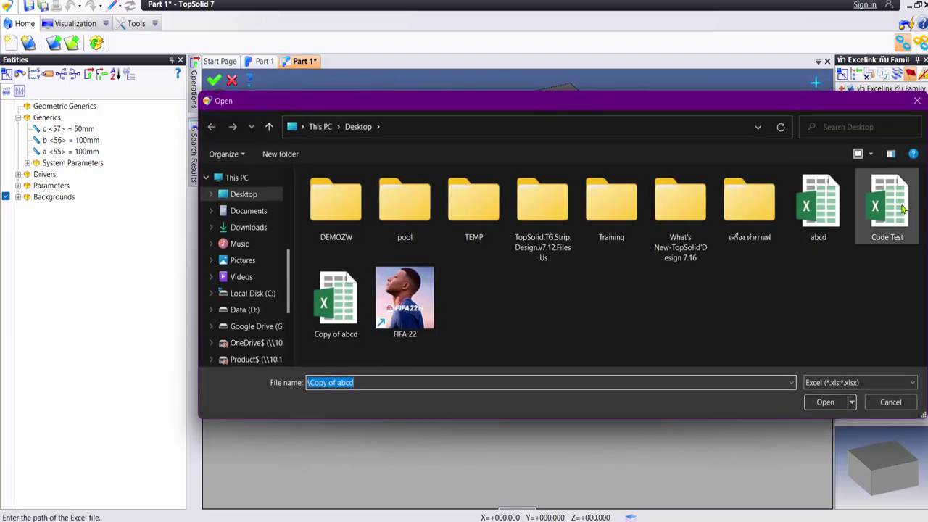
pyautogui.doubleClick(887, 207)
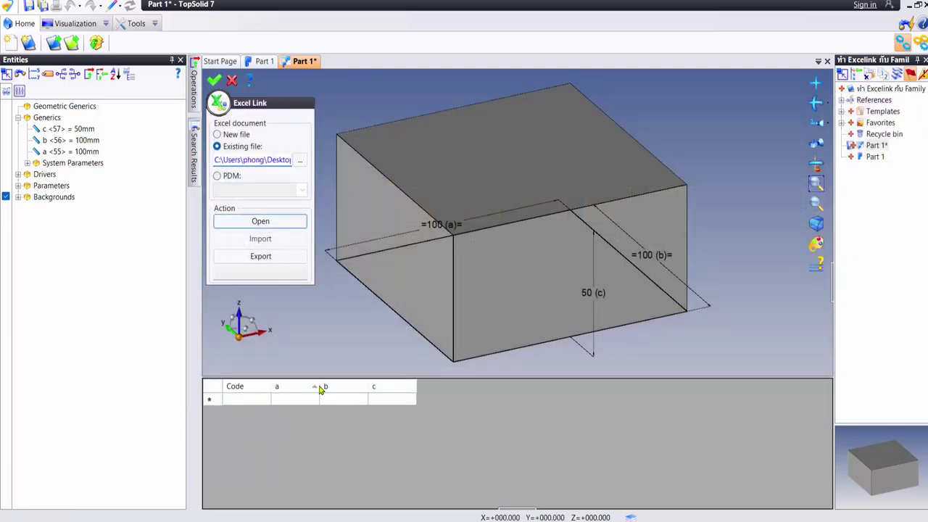
pyautogui.click(259, 239)
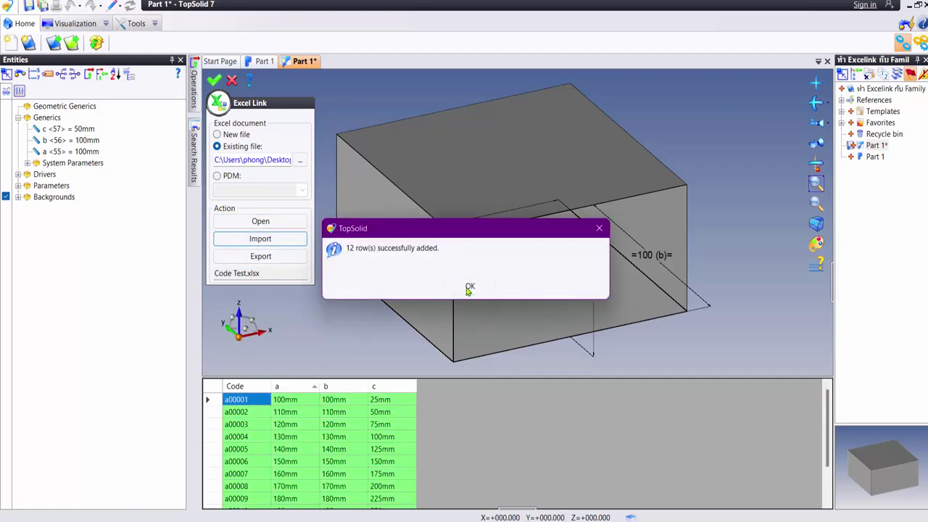
pyautogui.click(469, 286)
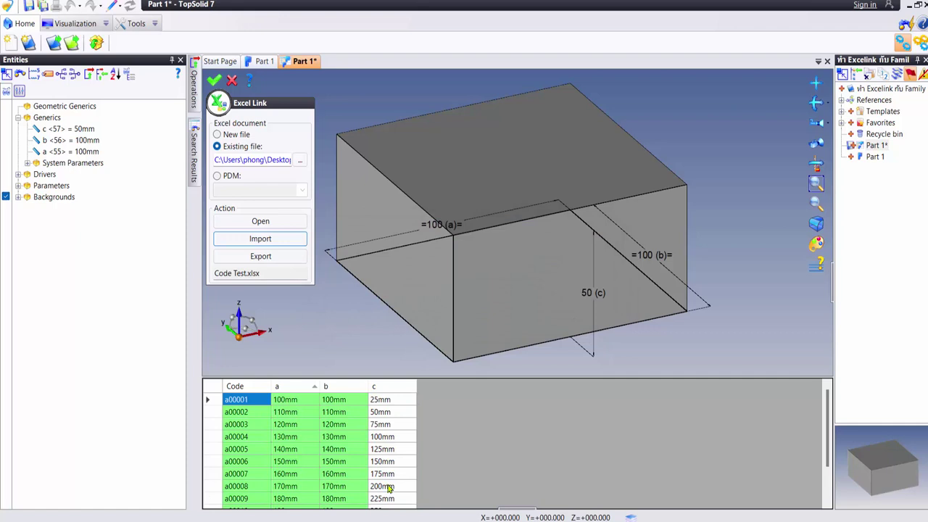
pyautogui.scroll(-2, 373, 471)
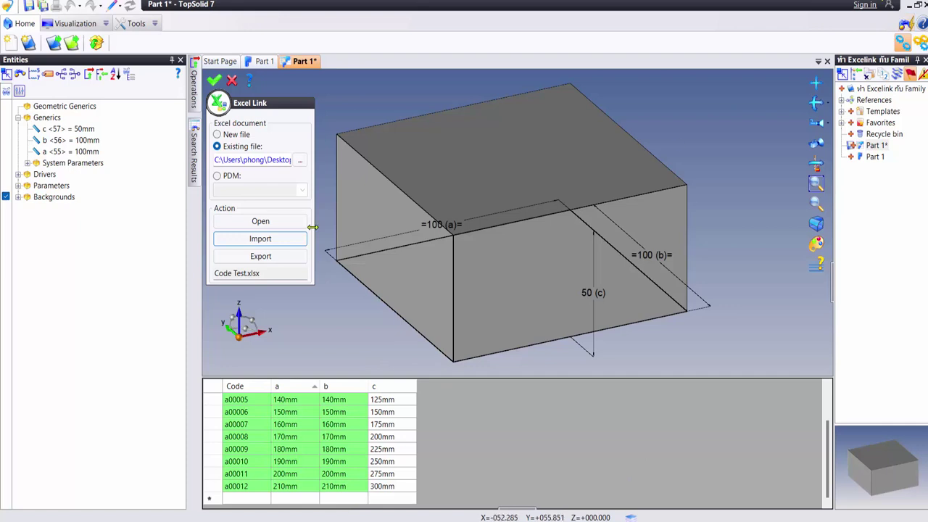
pyautogui.click(208, 85)
pyautogui.scroll(2, 393, 431)
pyautogui.click(392, 424)
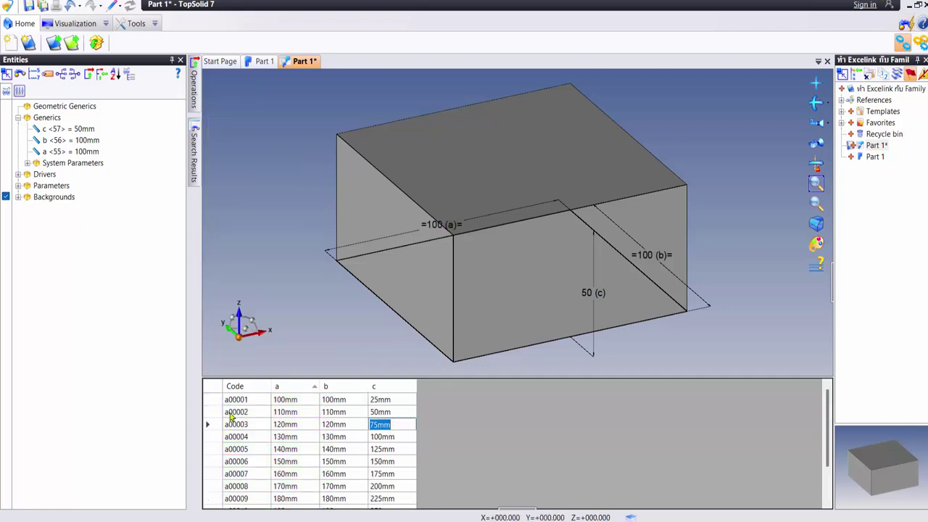
# Check the a, b and c values of row a00002, then switch to the Part 1 document
pyautogui.click(240, 413)
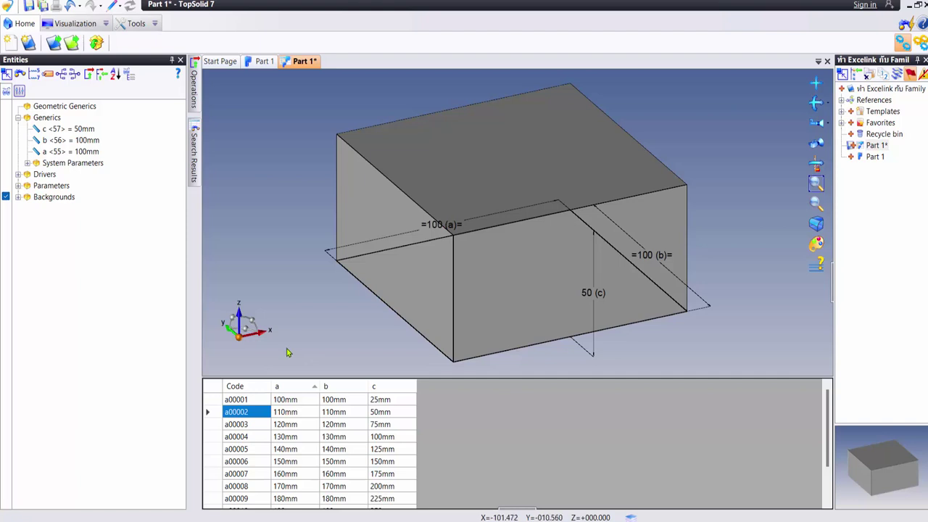
pyautogui.doubleClick(300, 413)
pyautogui.click(335, 413)
pyautogui.click(382, 412)
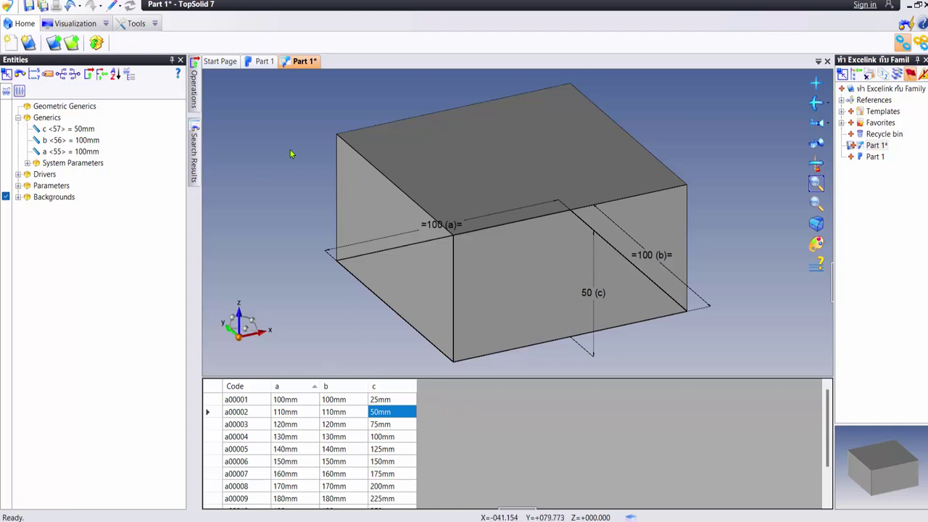
pyautogui.click(263, 63)
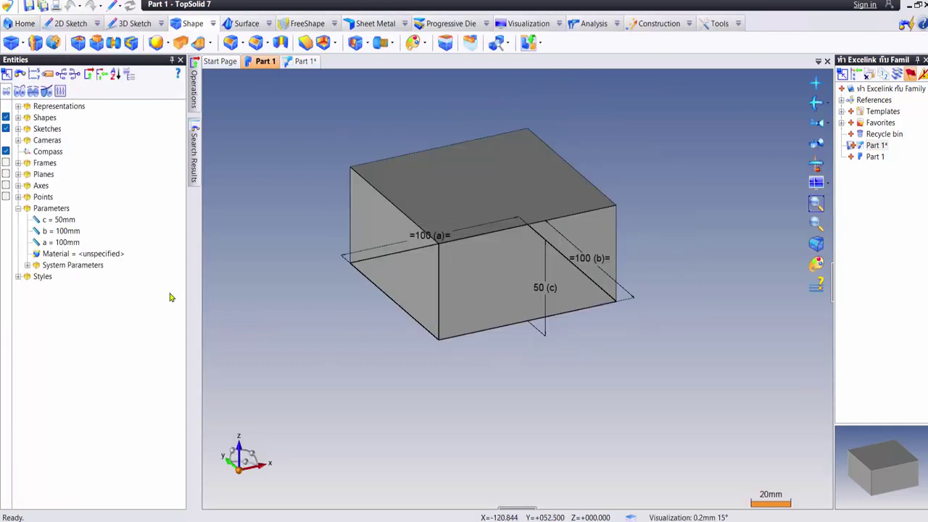
# Start a Material text parameter, then cancel it and close the command list
pyautogui.rightClick(51, 208)
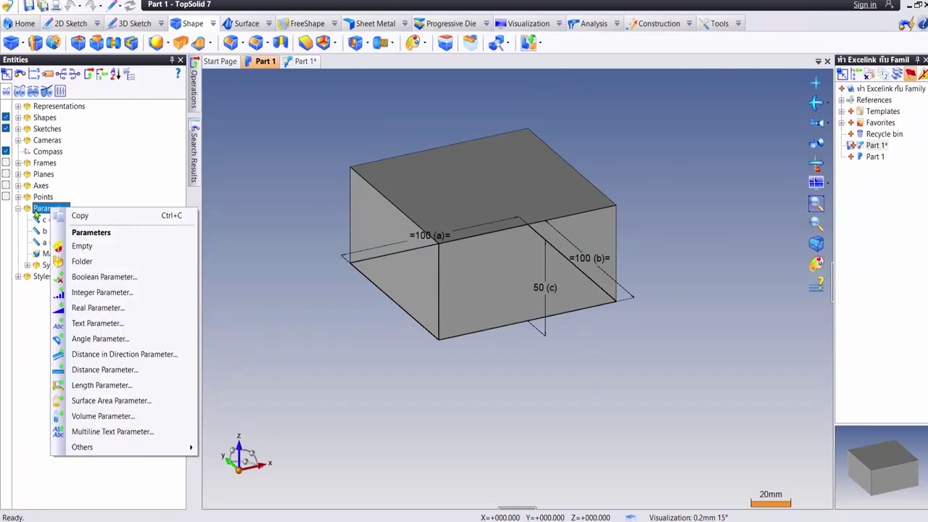
pyautogui.click(97, 323)
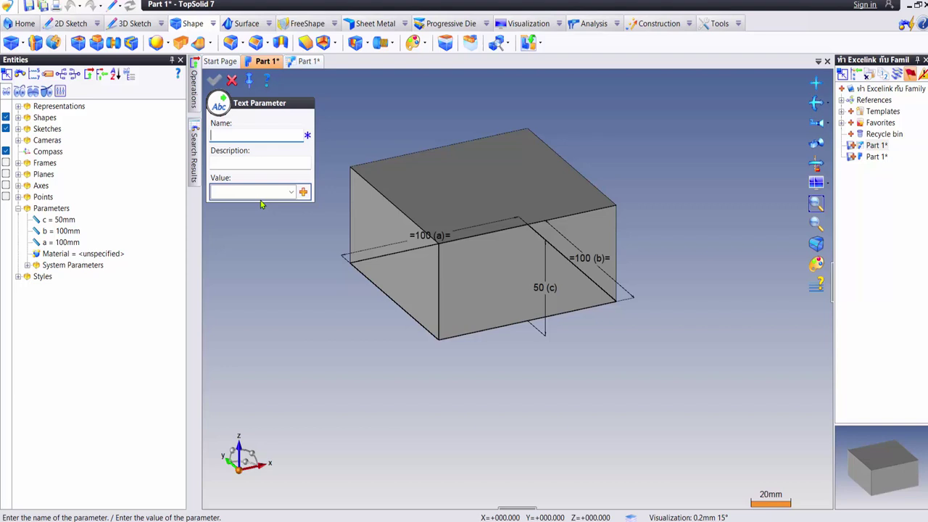
pyautogui.write('Ma')
pyautogui.write('terail')
pyautogui.press('BackSpace')
pyautogui.press('BackSpace')
pyautogui.press('BackSpace')
pyautogui.press('BackSpace')
pyautogui.press('BackSpace')
pyautogui.write('i')
pyautogui.press('Escape')
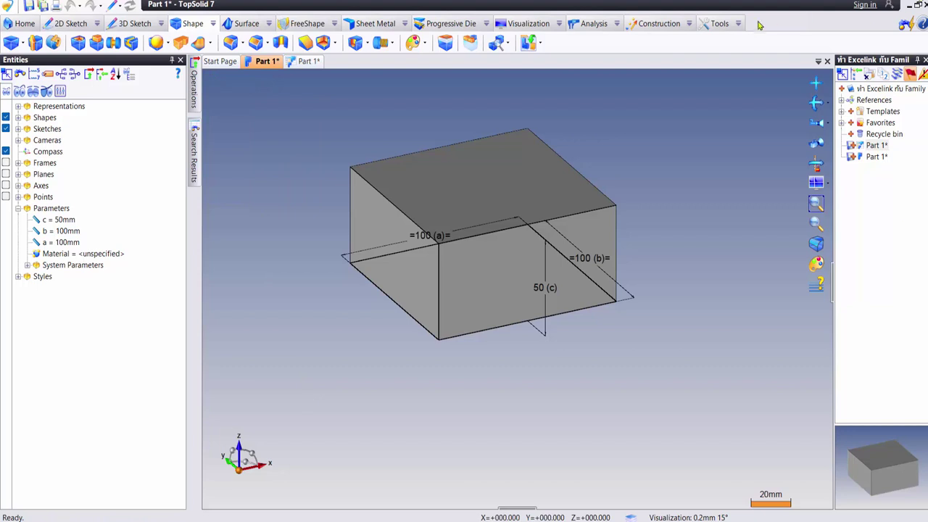
pyautogui.click(739, 23)
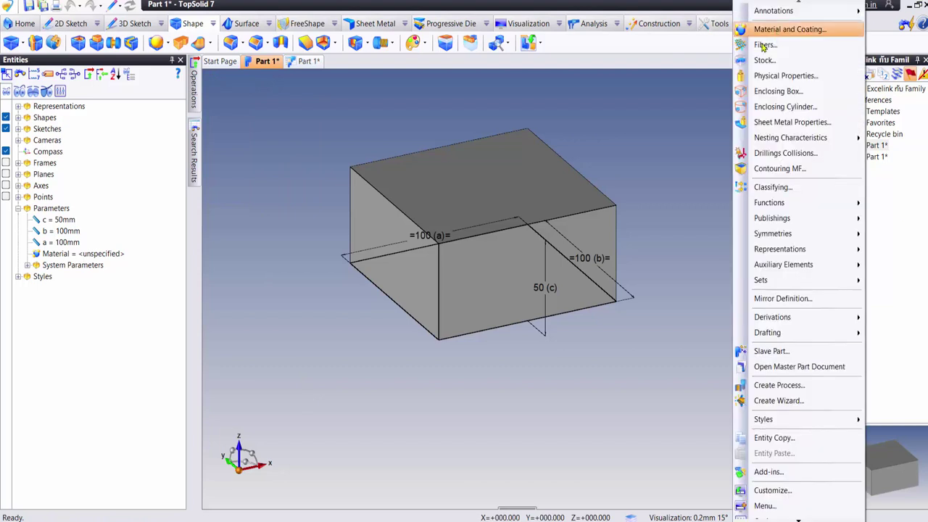
pyautogui.click(105, 168)
# Create the empty text parameter Material and save the part
pyautogui.rightClick(53, 211)
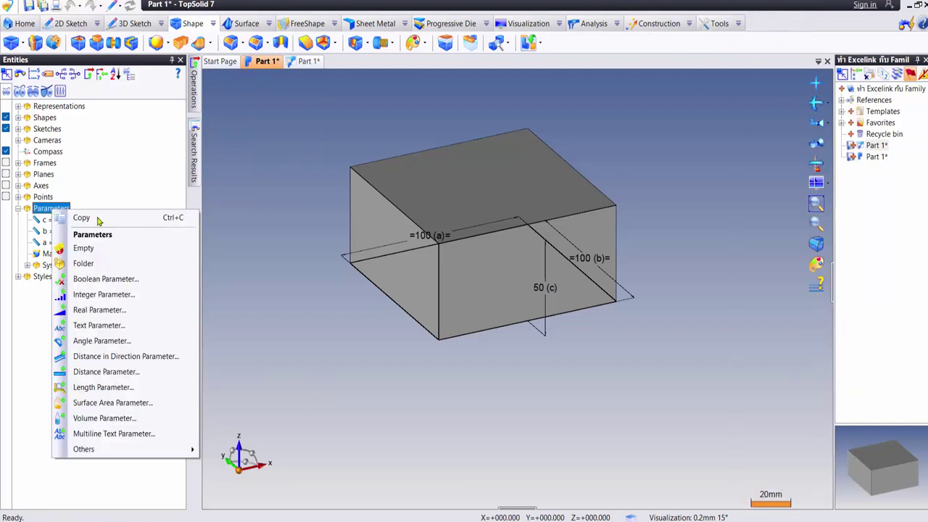
pyautogui.click(96, 322)
pyautogui.write('Matera')
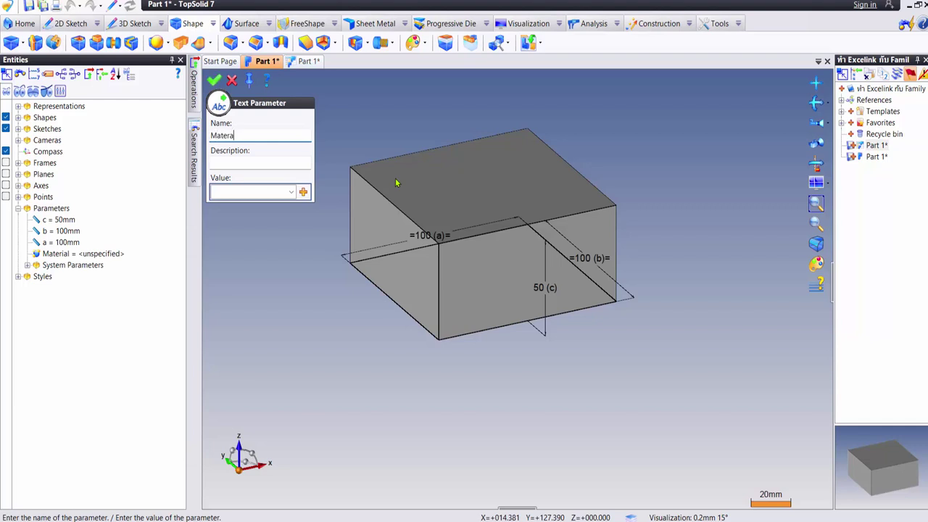
pyautogui.press('BackSpace')
pyautogui.write('ial')
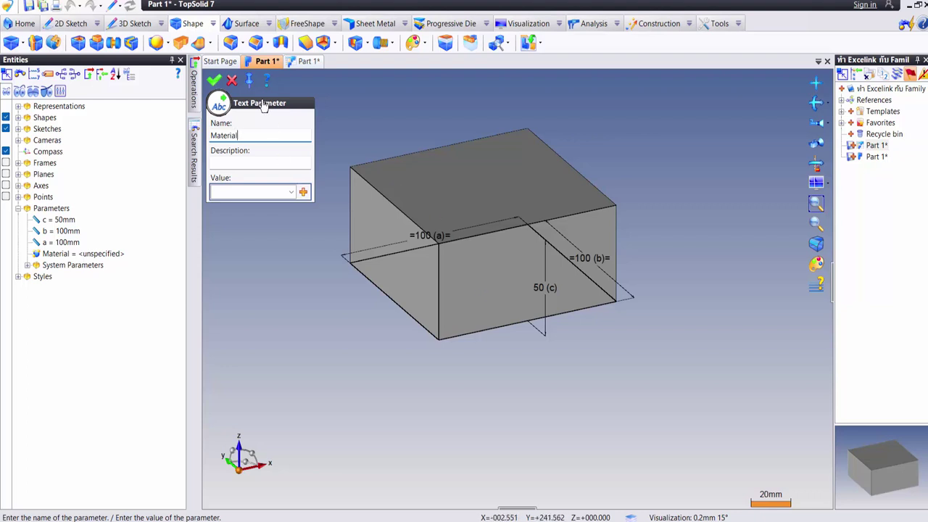
pyautogui.click(214, 80)
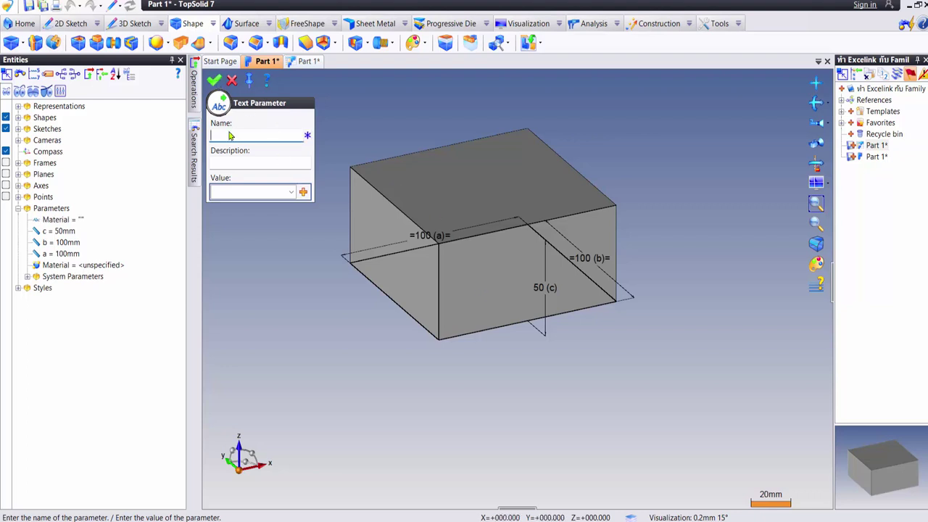
pyautogui.click(232, 80)
pyautogui.doubleClick(69, 221)
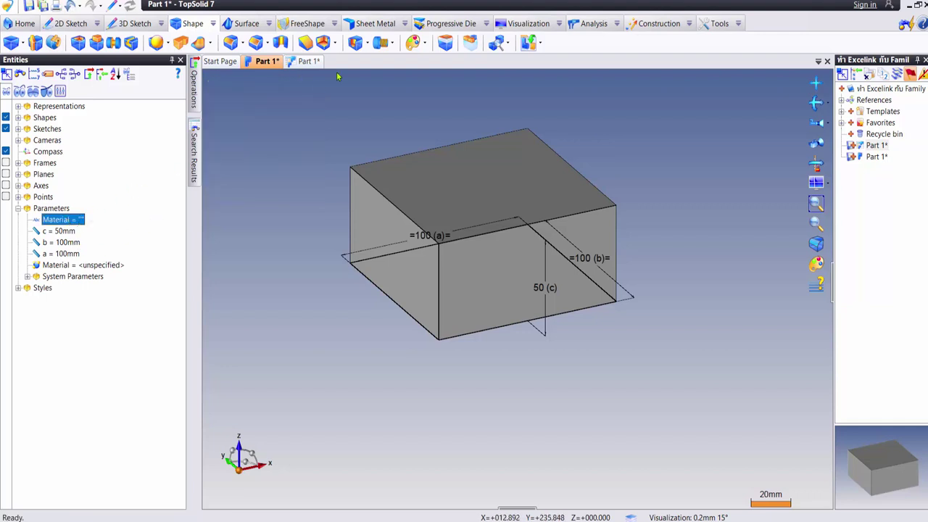
pyautogui.click(31, 9)
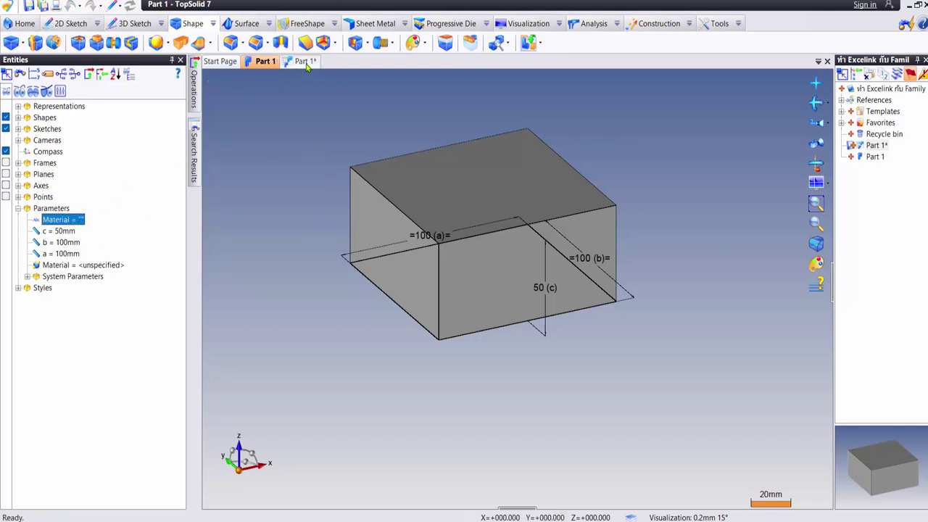
# Drag the Material parameter from Generics into the family table as a new column, then sort by it
pyautogui.click(308, 60)
pyautogui.click(69, 129)
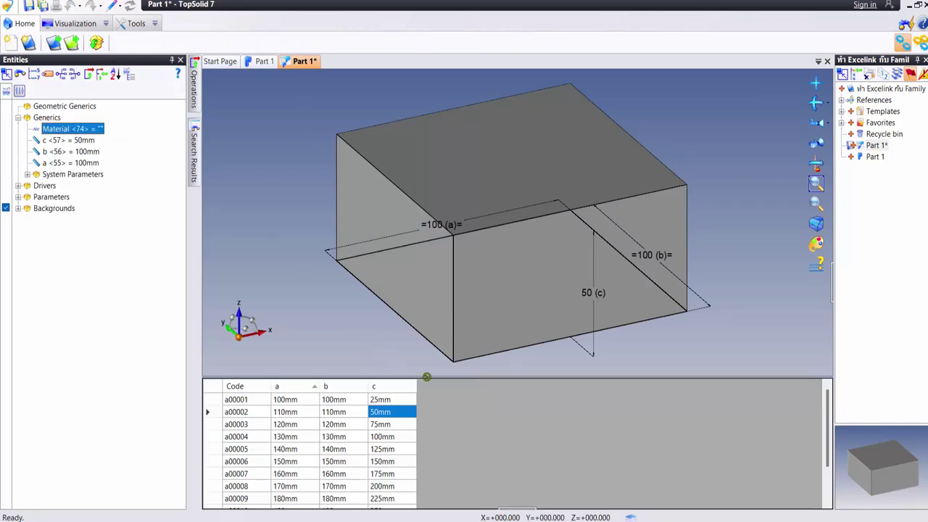
pyautogui.moveTo(63, 131); pyautogui.dragTo(440, 394)
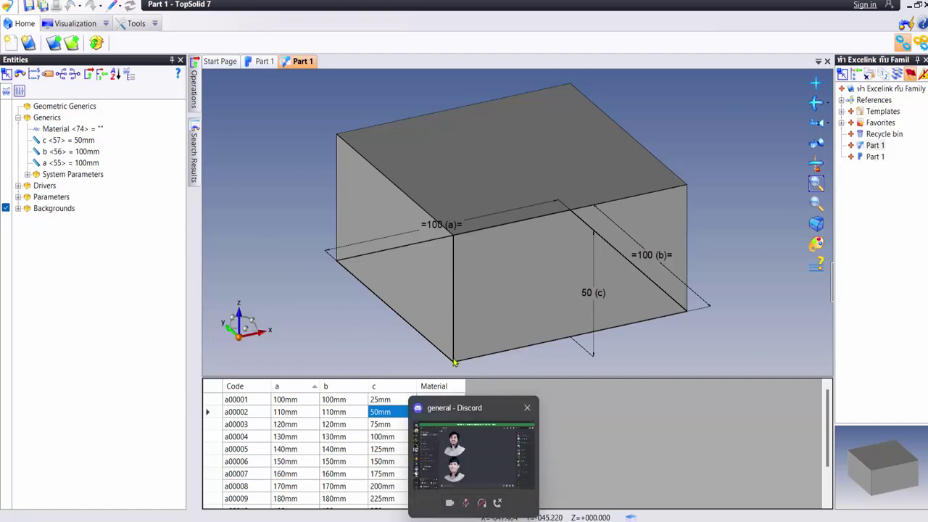
pyautogui.click(442, 386)
pyautogui.click(442, 386)
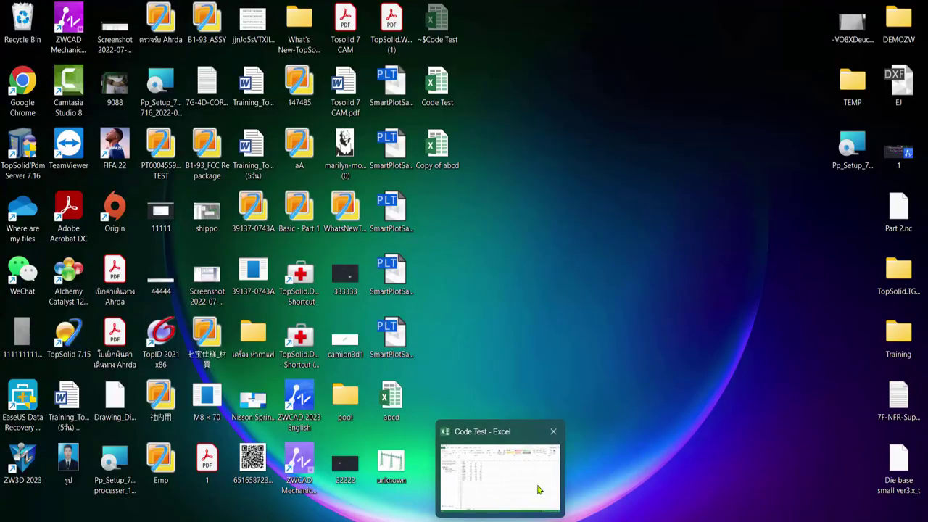
# In Code Test, give cell E1 a defined name with the TOP_ prefix in the Name Box
pyautogui.click(538, 485)
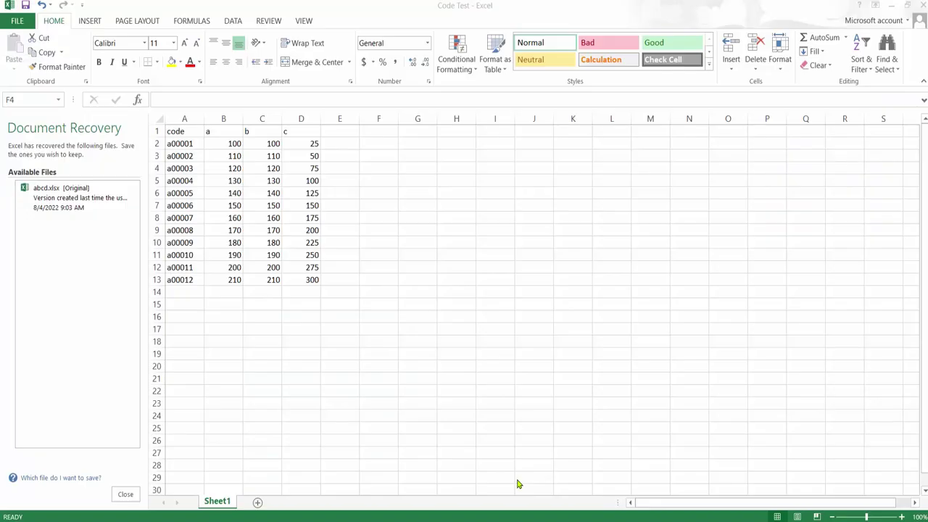
pyautogui.click(344, 131)
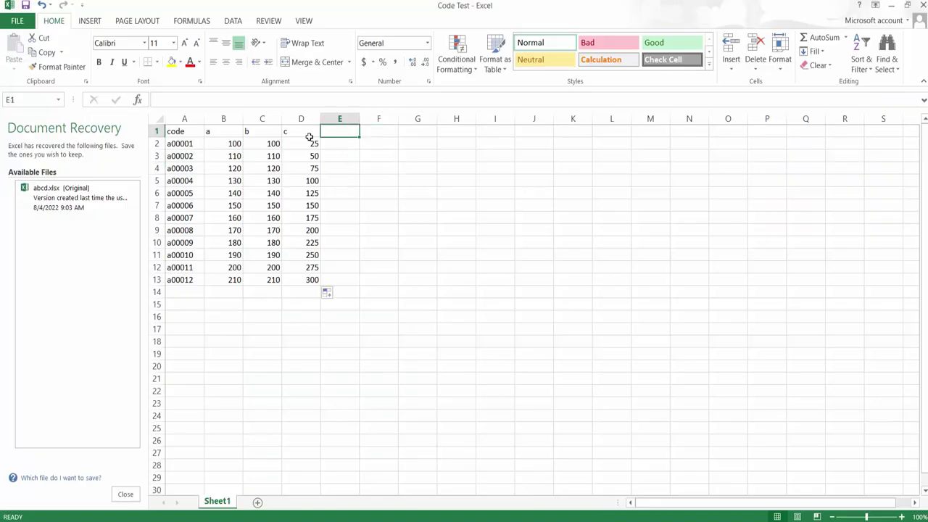
pyautogui.click(285, 131)
pyautogui.click(37, 102)
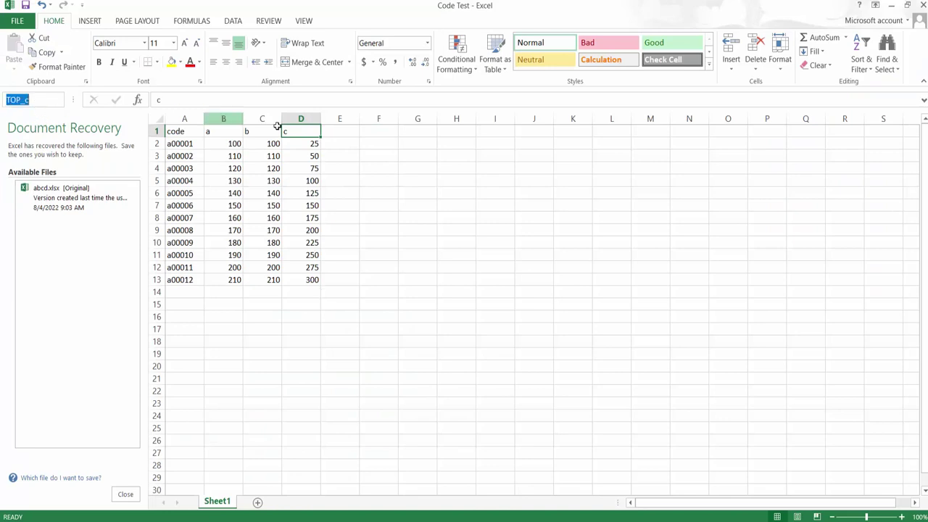
pyautogui.click(341, 131)
pyautogui.click(35, 98)
pyautogui.write('TOP_c')
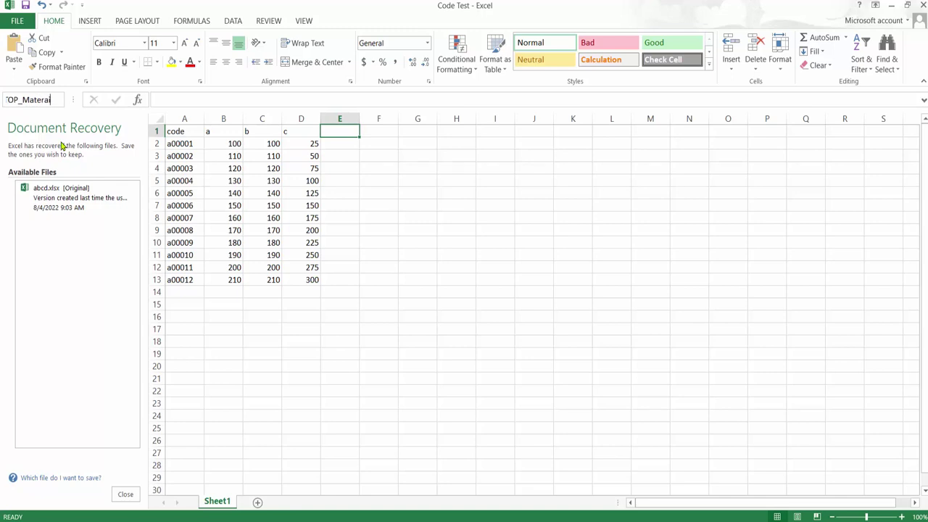
pyautogui.write('ial')
pyautogui.press('Return')
# Enter the Material header in E1 and fill steel down E2:E13
pyautogui.write('Materi')
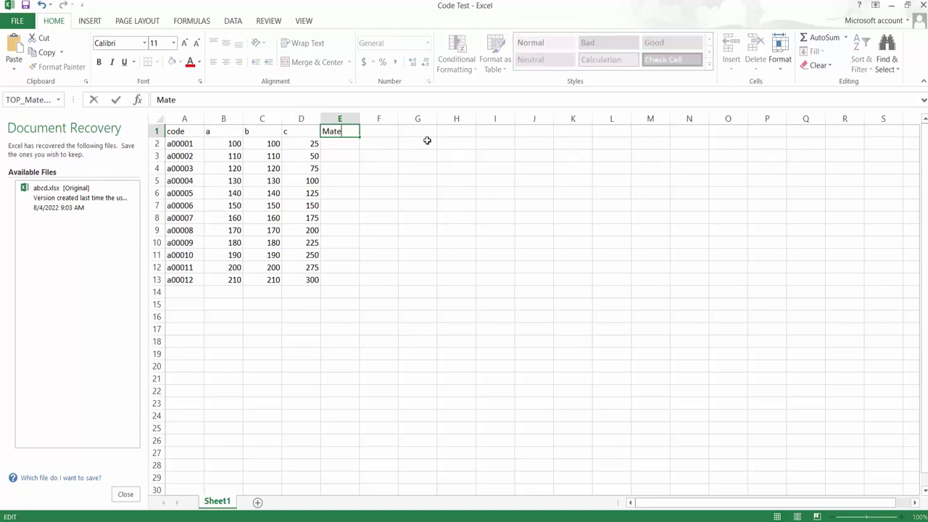
pyautogui.write('al')
pyautogui.click(452, 180)
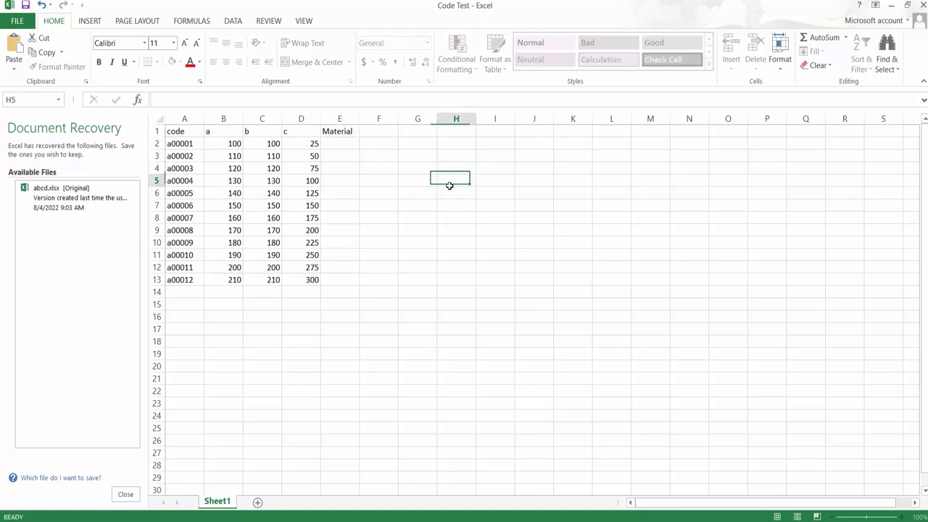
pyautogui.click(351, 144)
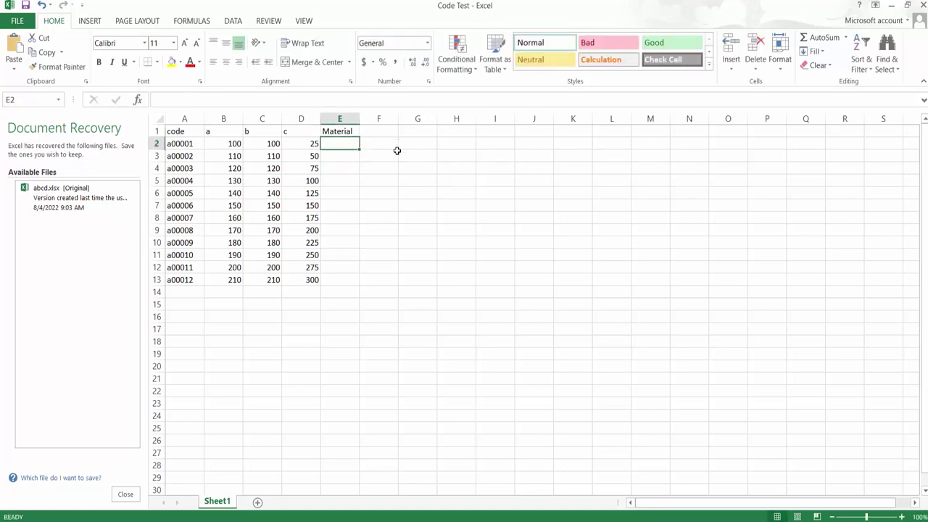
pyautogui.write('s')
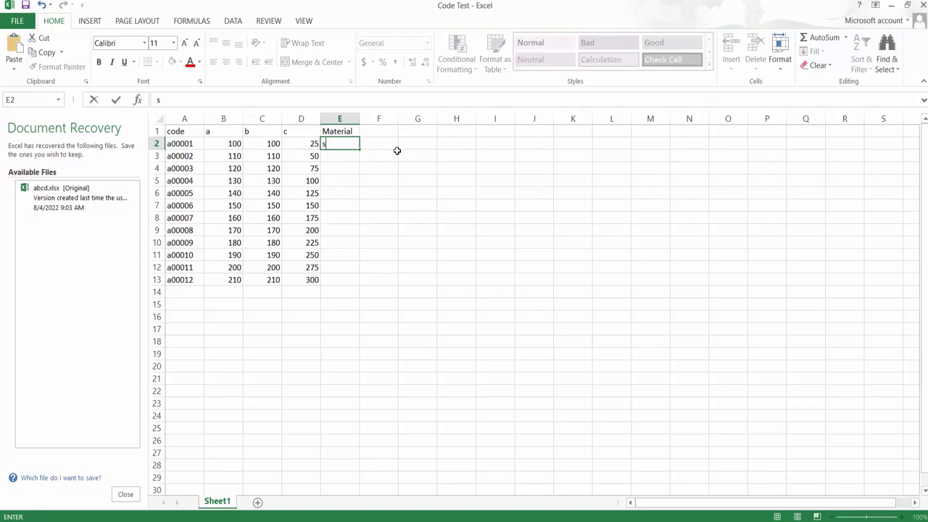
pyautogui.write('teel')
pyautogui.moveTo(358, 149); pyautogui.dragTo(360, 284)
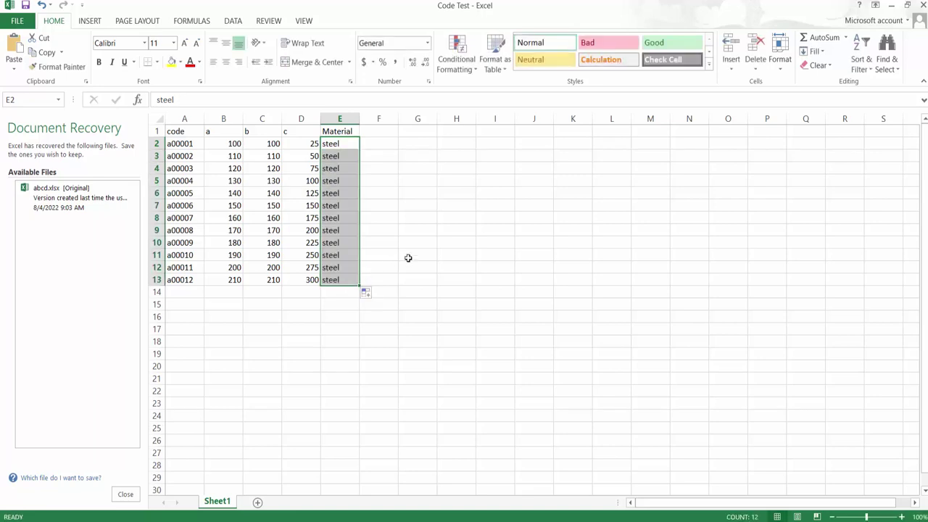
pyautogui.click(387, 245)
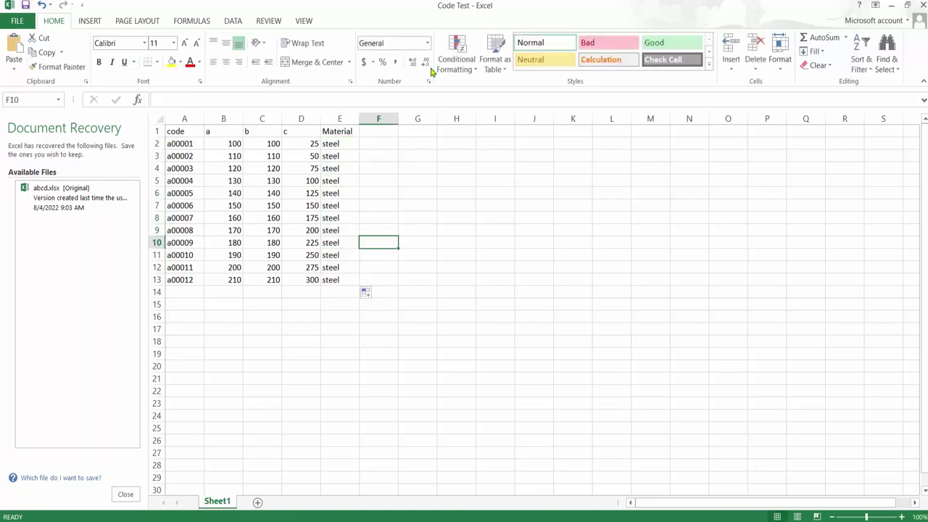
pyautogui.click(893, 10)
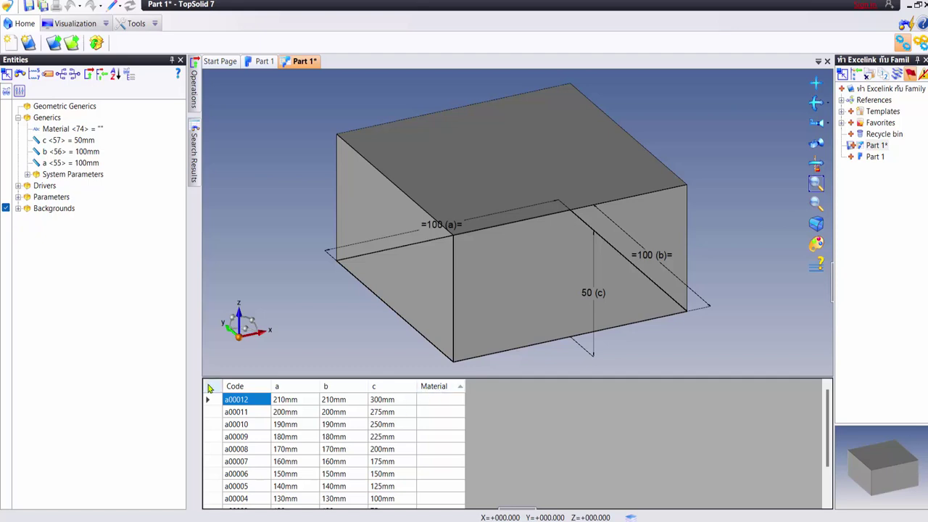
# Re-import Code Test.xlsx through Excel Link, accepting the 12-row message, to fill Material with steel
pyautogui.click(208, 398)
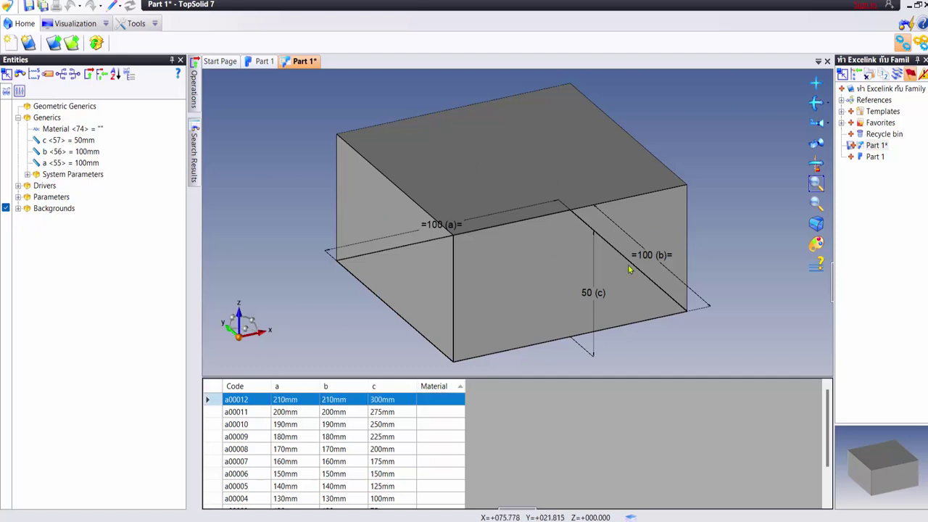
pyautogui.rightClick(214, 393)
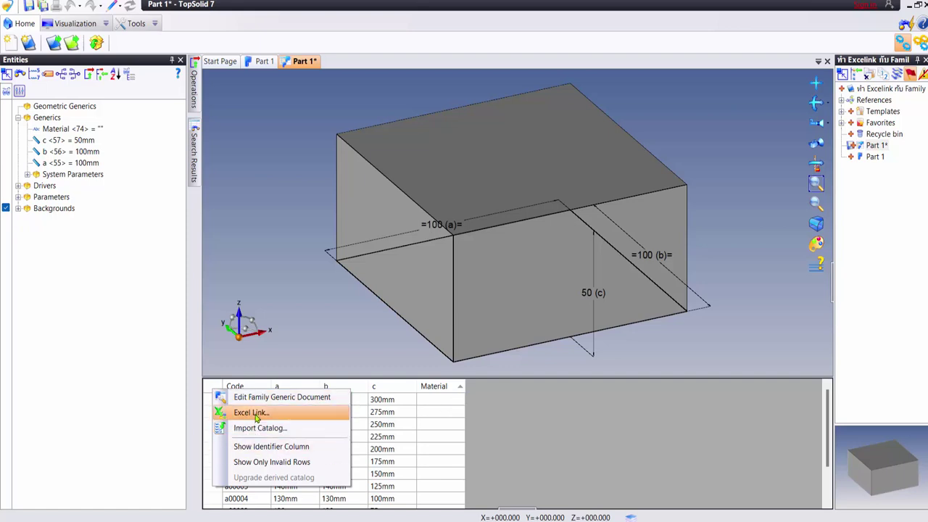
pyautogui.click(255, 413)
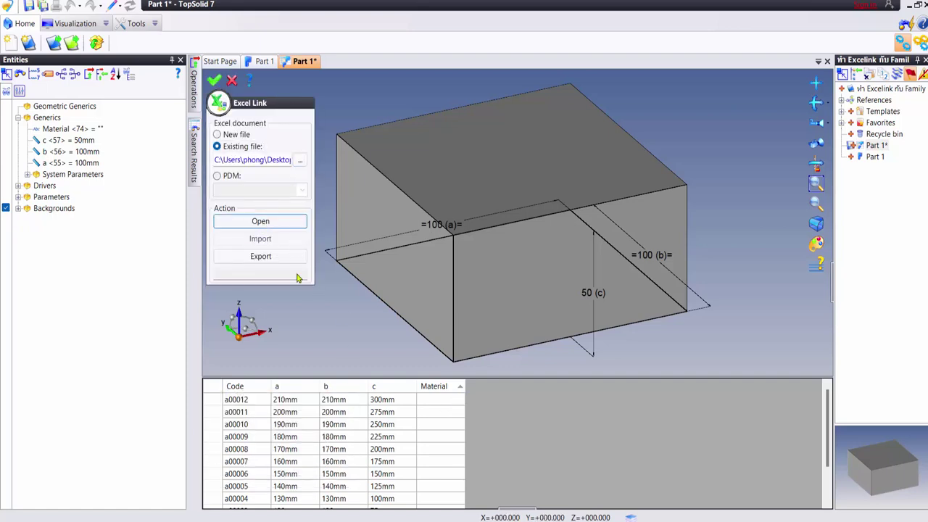
pyautogui.click(260, 238)
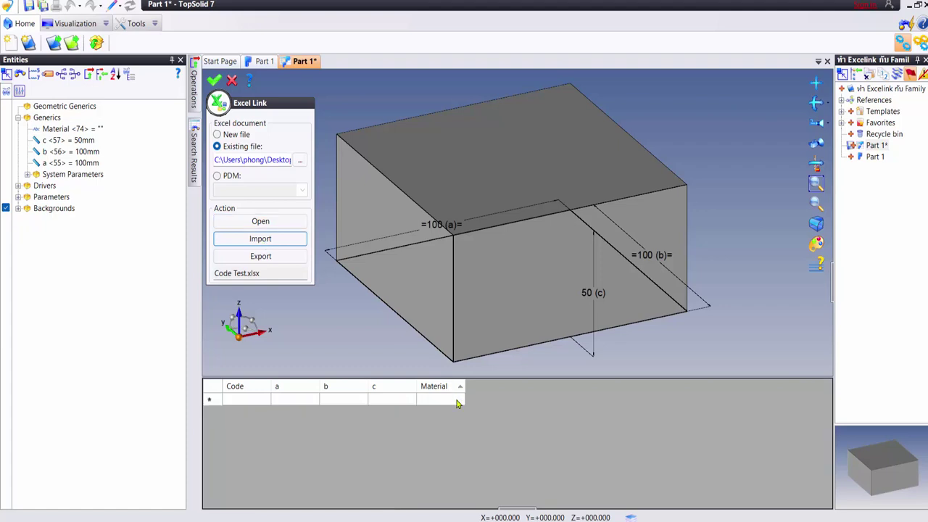
pyautogui.click(469, 286)
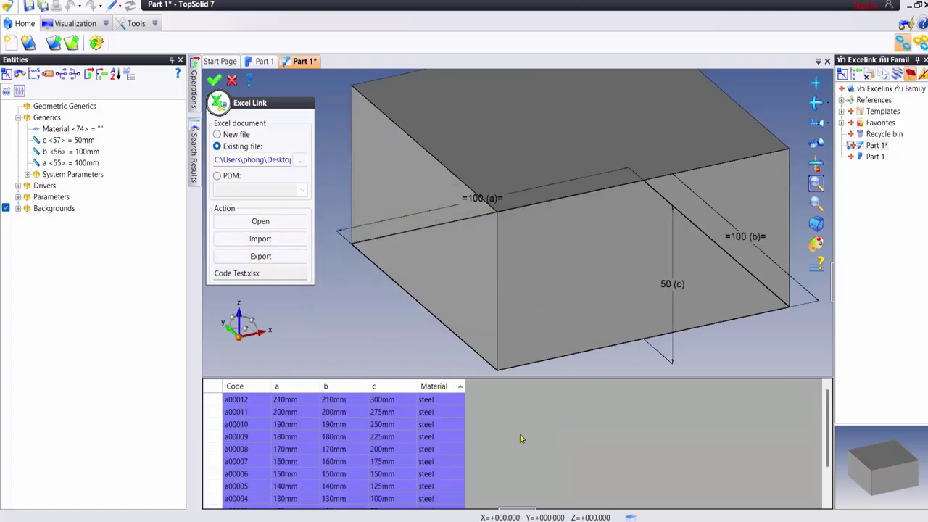
pyautogui.click(214, 79)
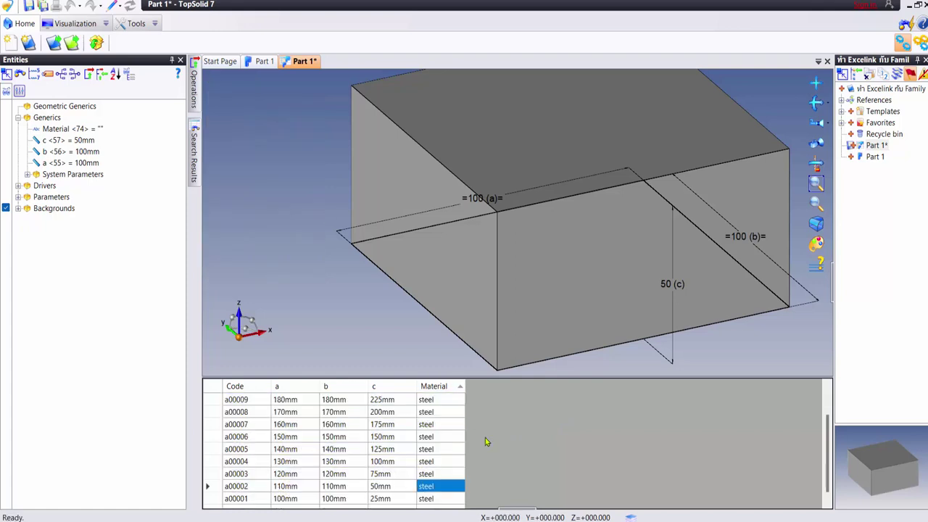
pyautogui.scroll(1, 240, 387)
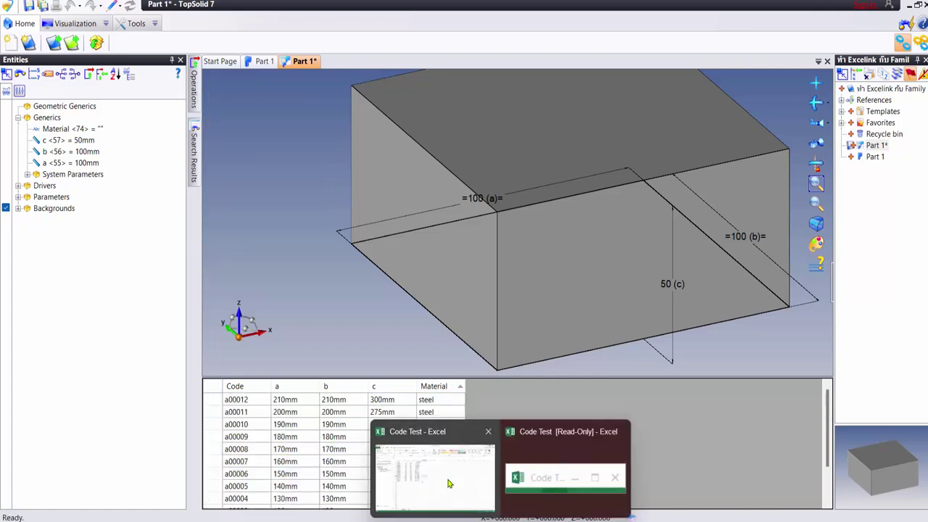
pyautogui.click(448, 484)
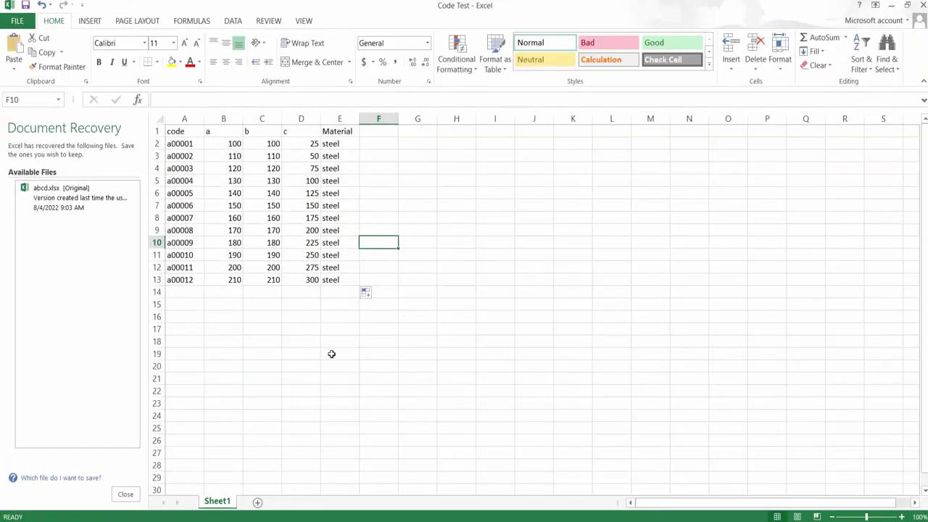
pyautogui.click(890, 12)
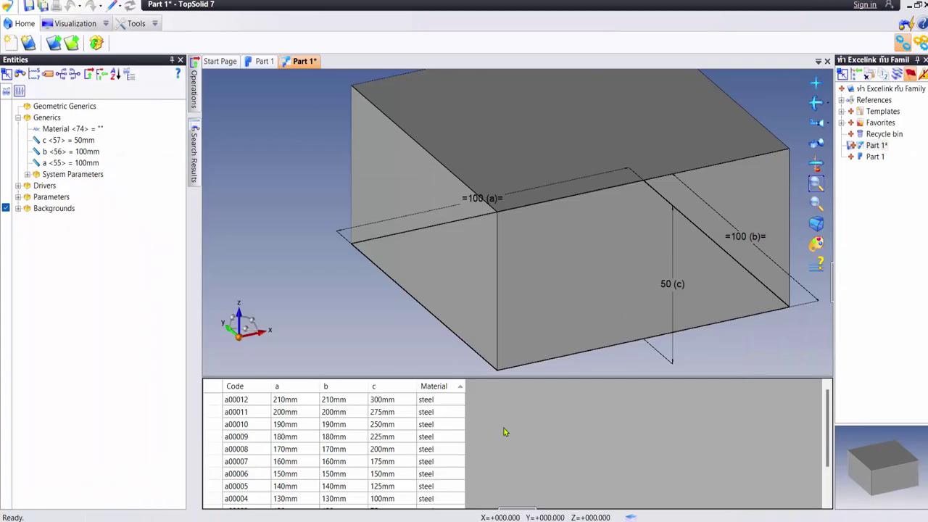